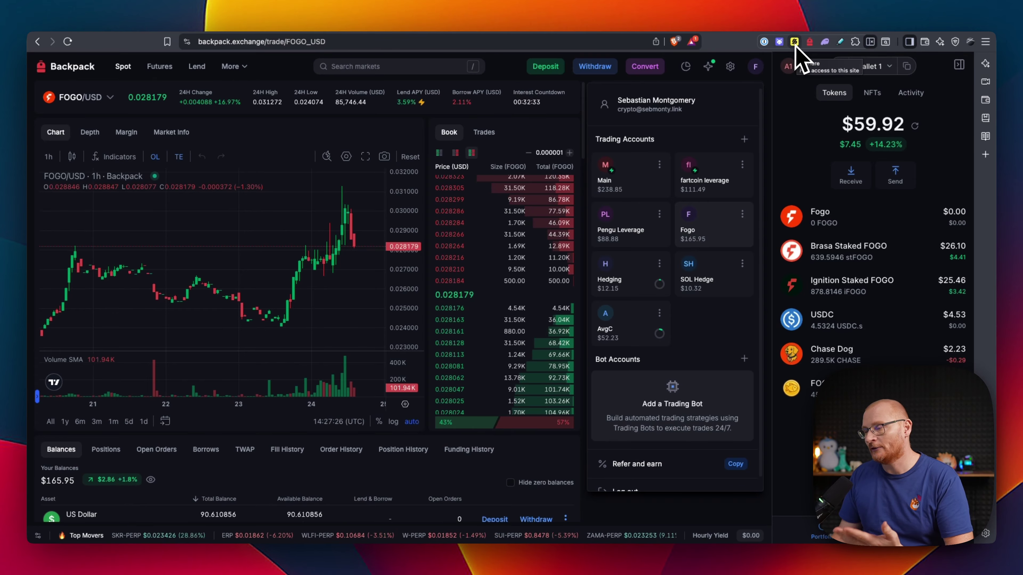
- Place a 2,500 FOGO market buy from the Fogo trading account
click(825, 43)
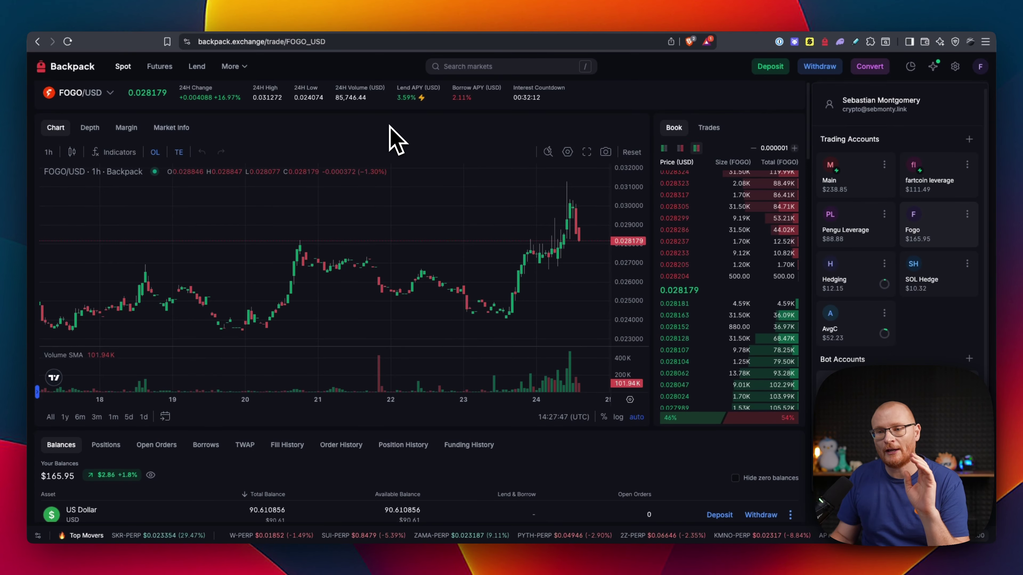
scroll(390, 137, down, 1)
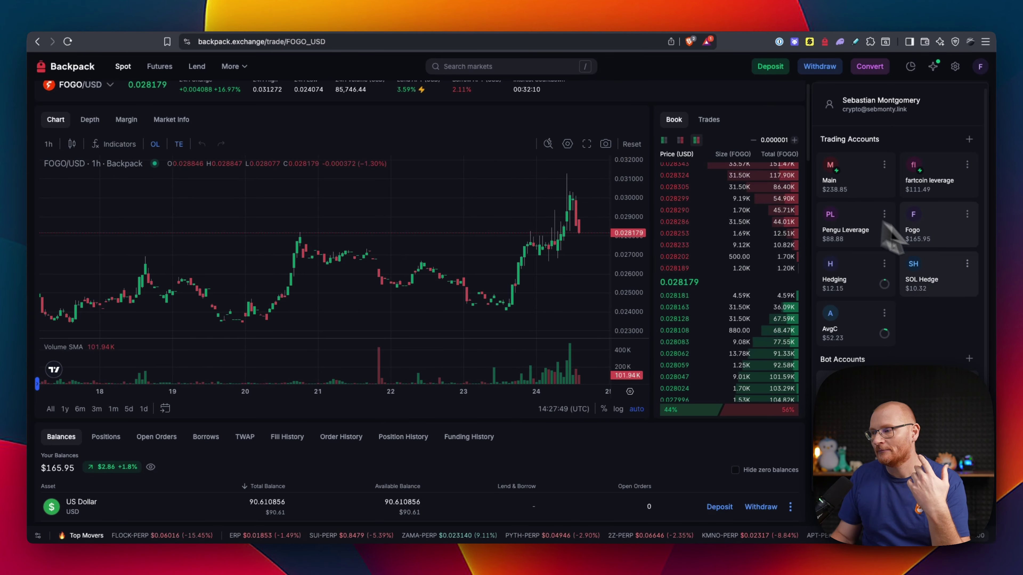
click(925, 219)
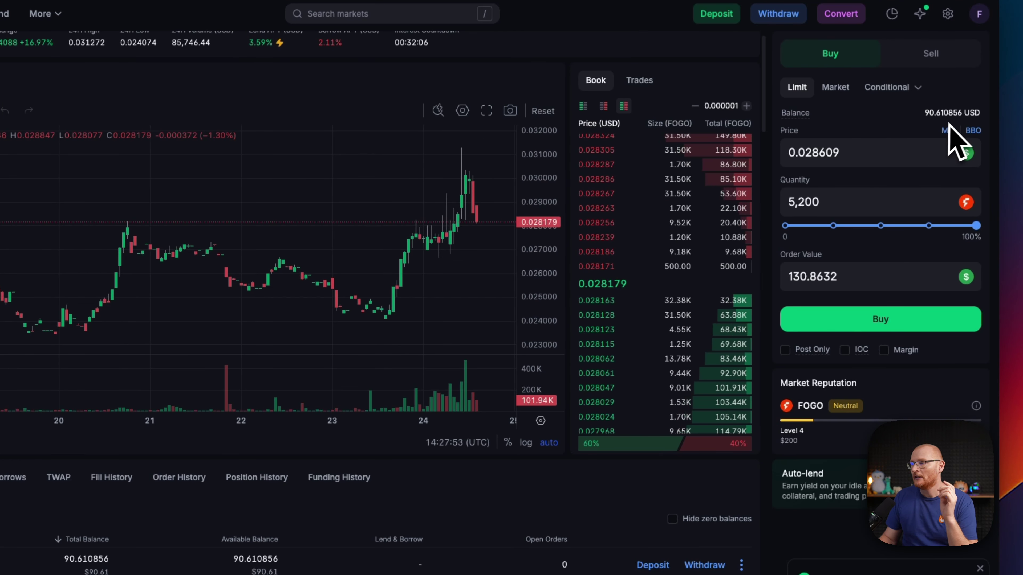
click(833, 89)
click(889, 176)
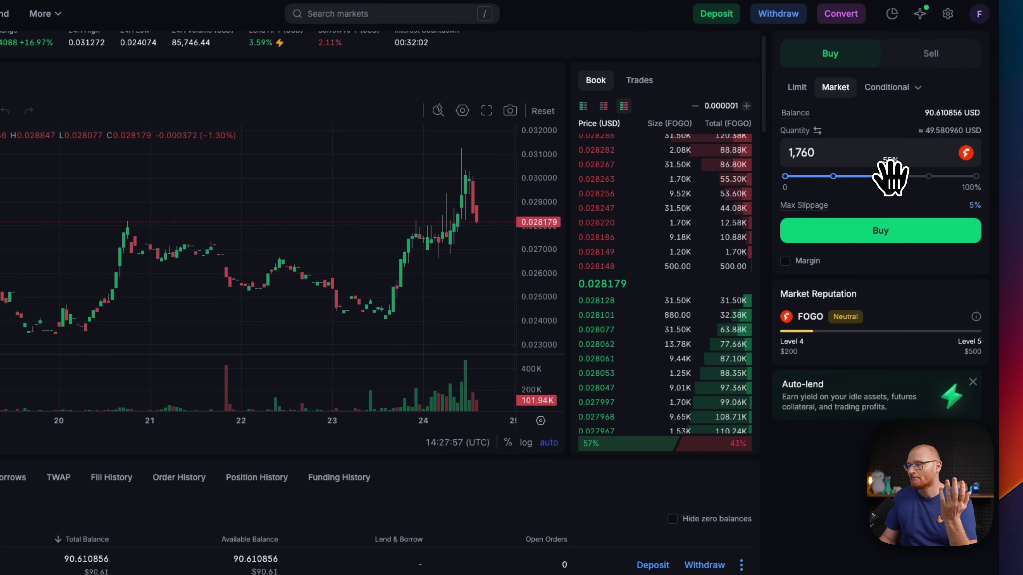
drag(889, 176, 934, 176)
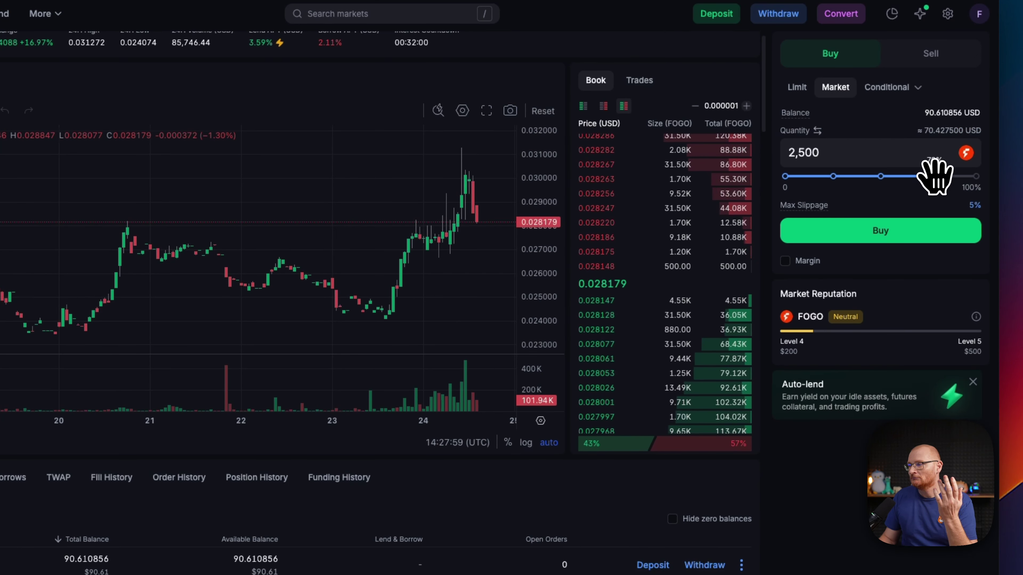
click(914, 238)
- Check Order History to confirm the FOGO buy filled
scroll(915, 241, down, 5)
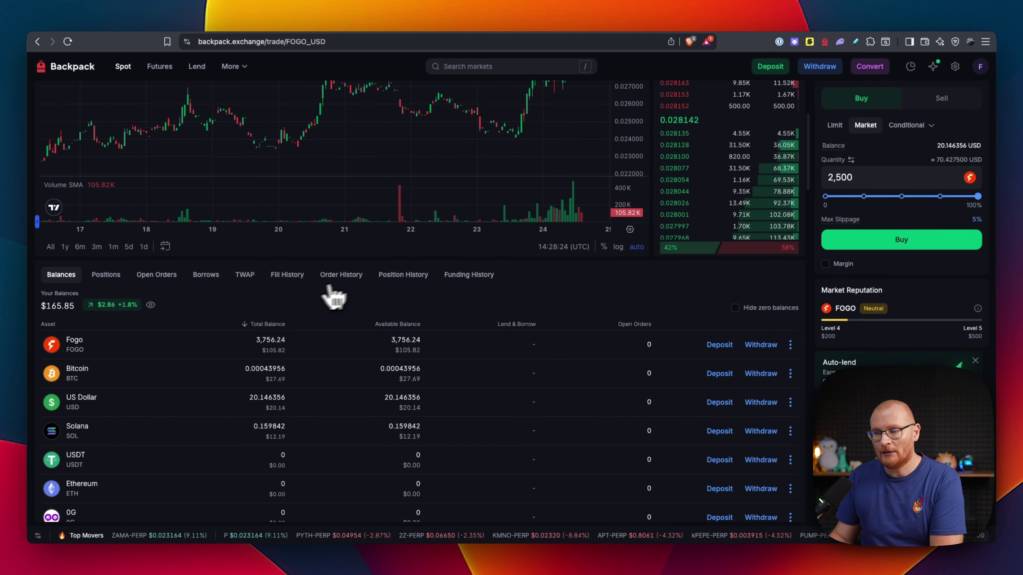
click(345, 276)
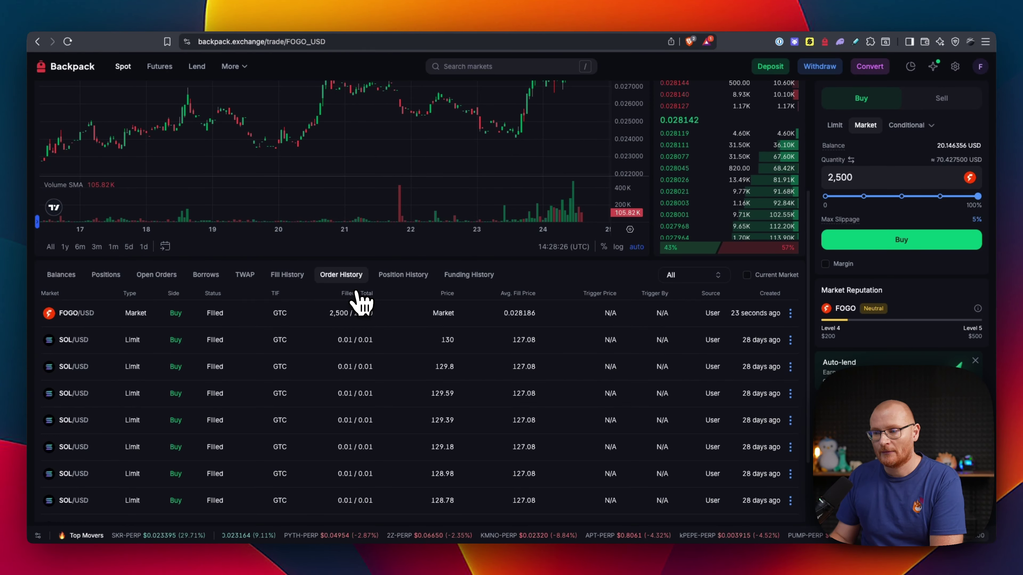
scroll(350, 310, up, 5)
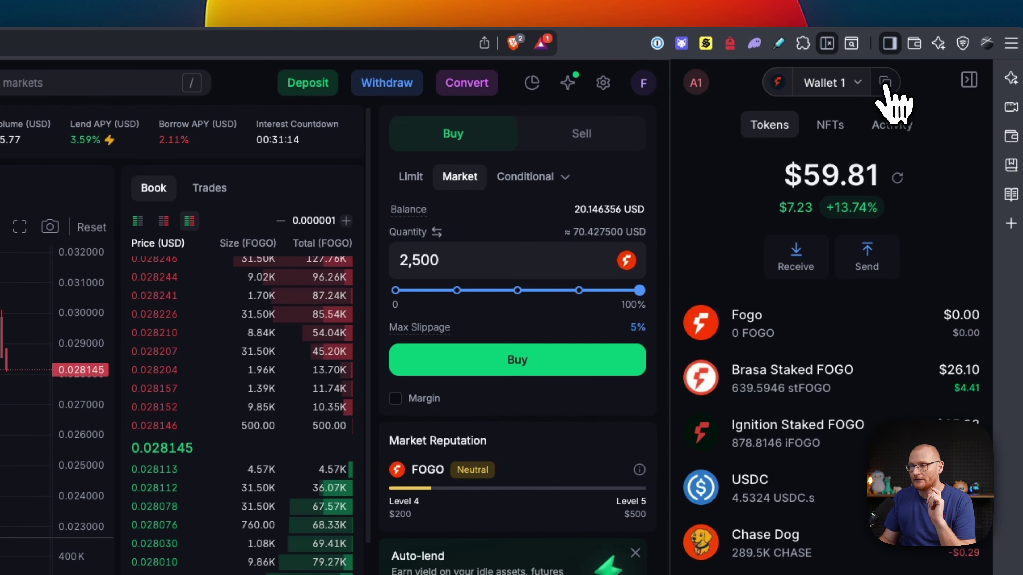
- Fill in a 3,500 FOGO withdrawal on the Fogo network to the pasted wallet address
click(397, 84)
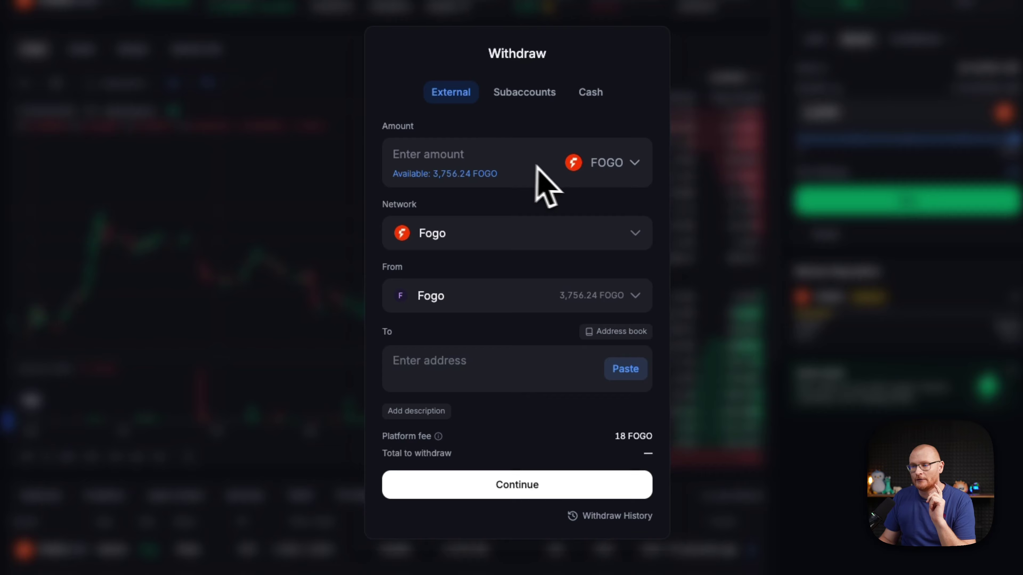
click(497, 154)
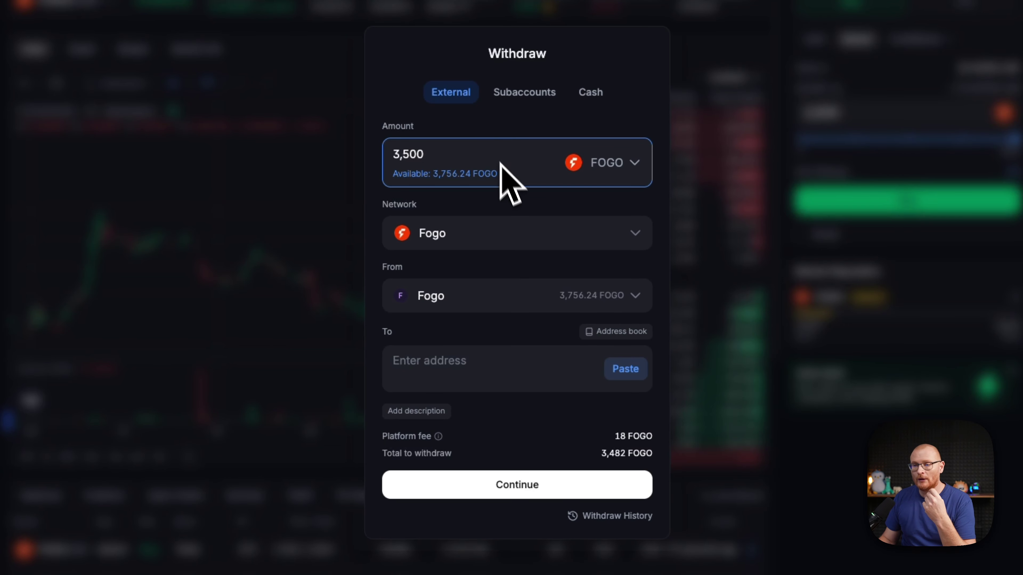
click(507, 229)
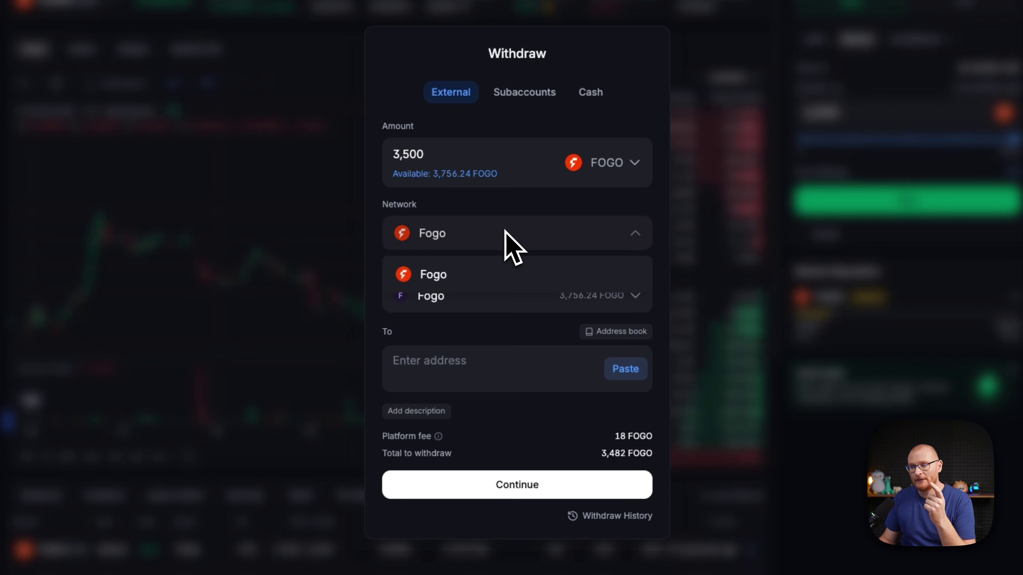
click(506, 233)
click(501, 360)
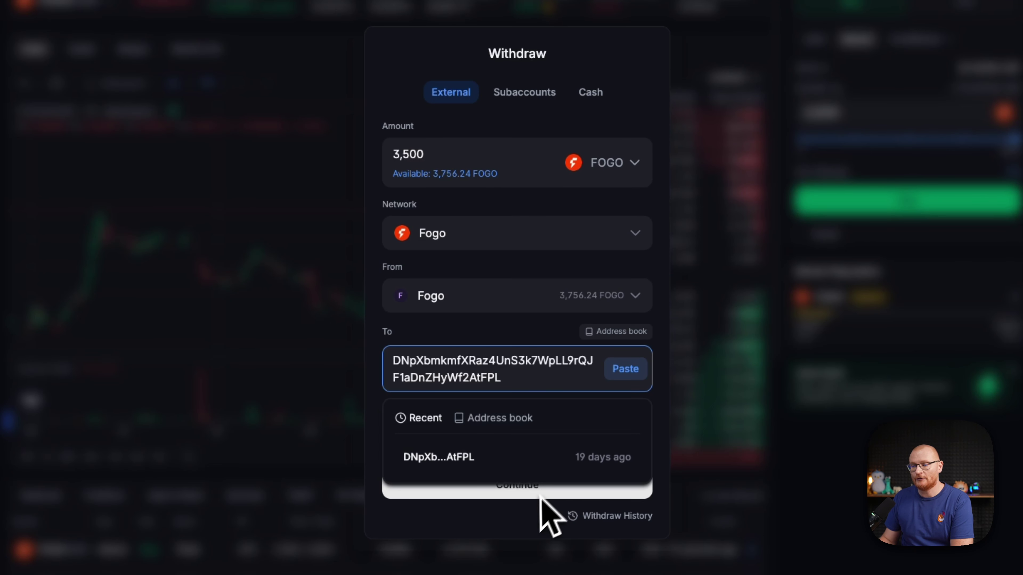
click(532, 510)
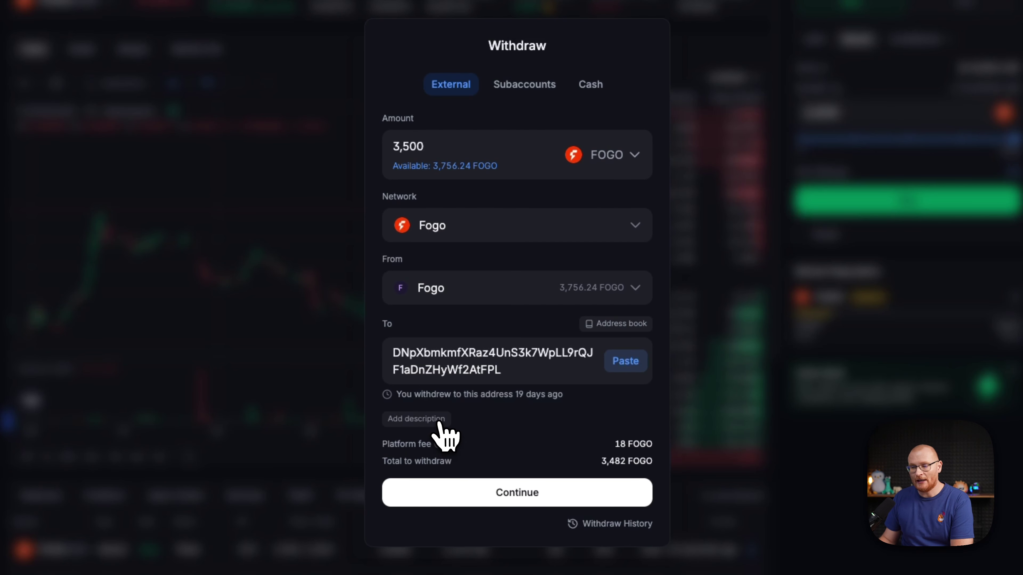
- Add the description 'tutorial for e', enter the authenticator code, and submit
click(438, 419)
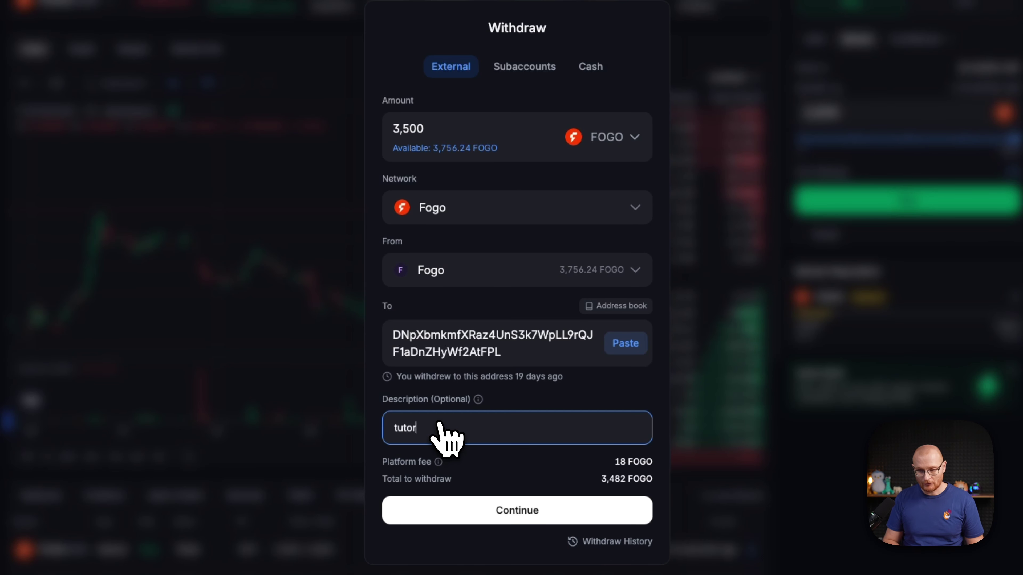
text(tutorial for e)
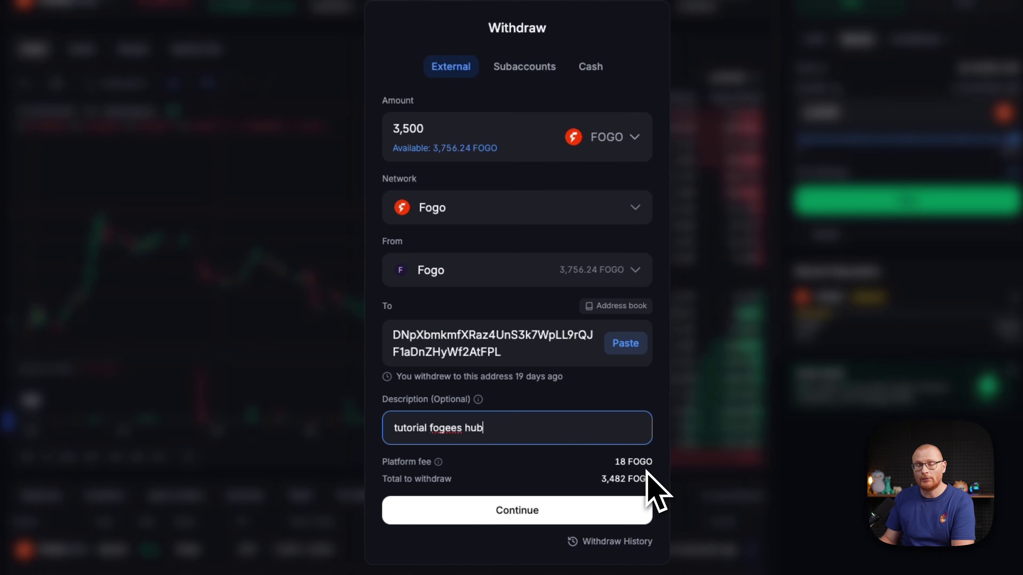
click(544, 520)
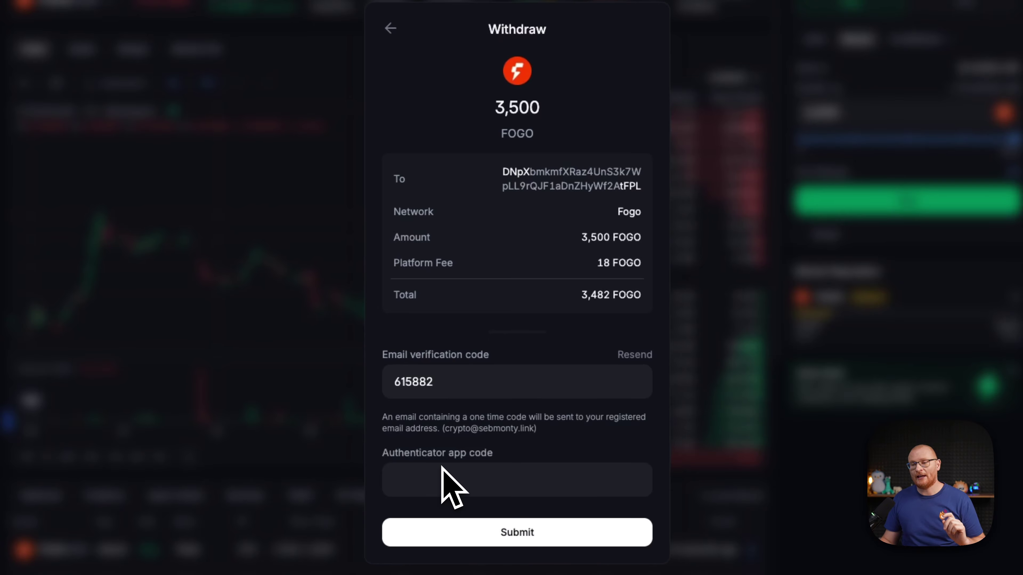
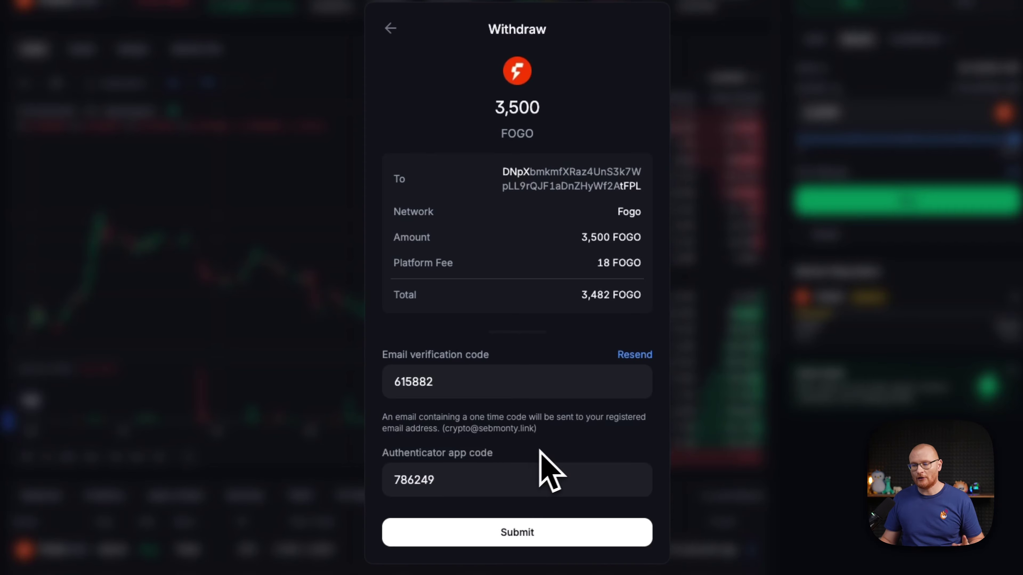
click(538, 536)
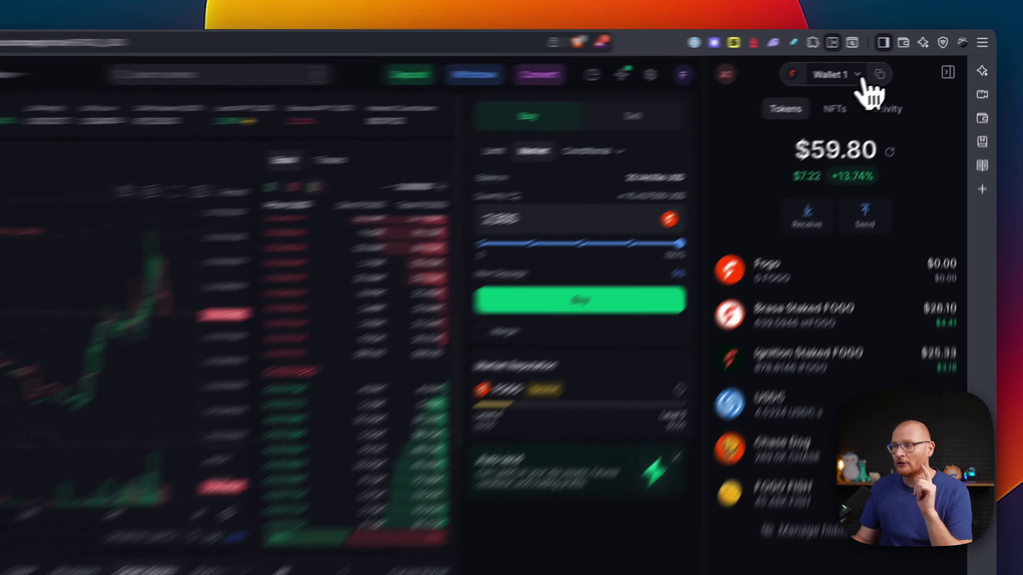
- Check Wallet 1's FOGO balance and review the withdrawal history
click(860, 78)
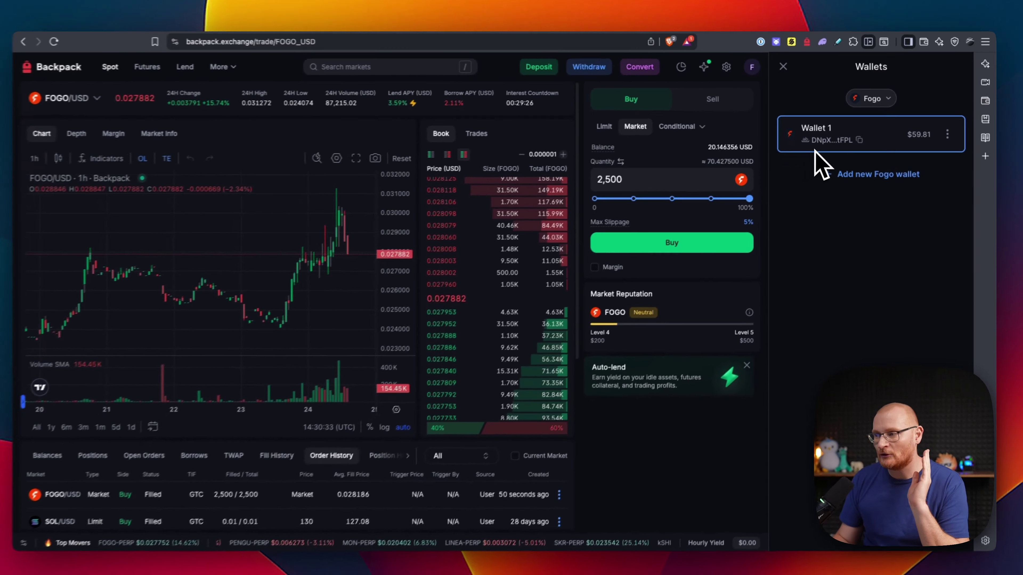
click(847, 147)
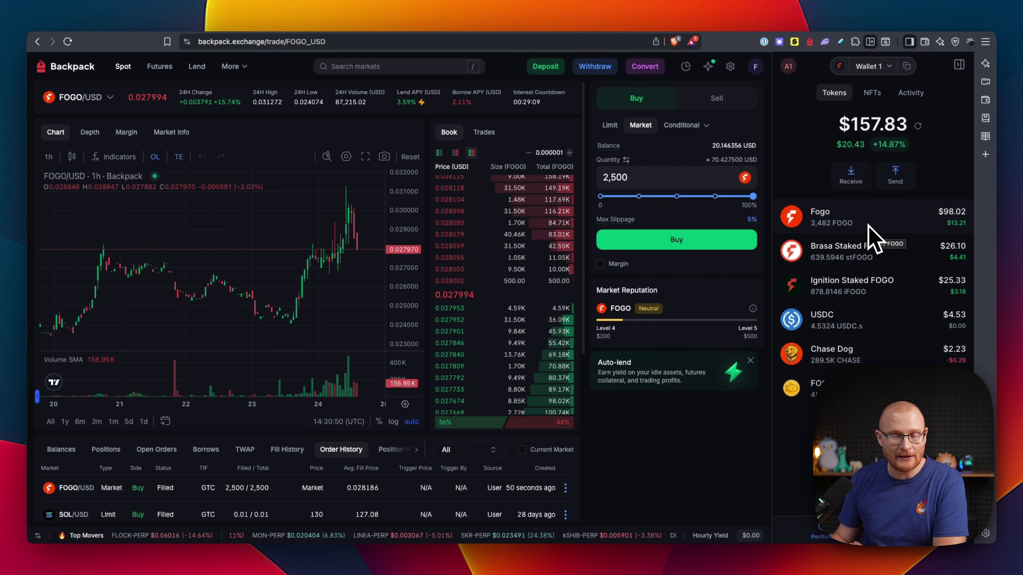
click(595, 67)
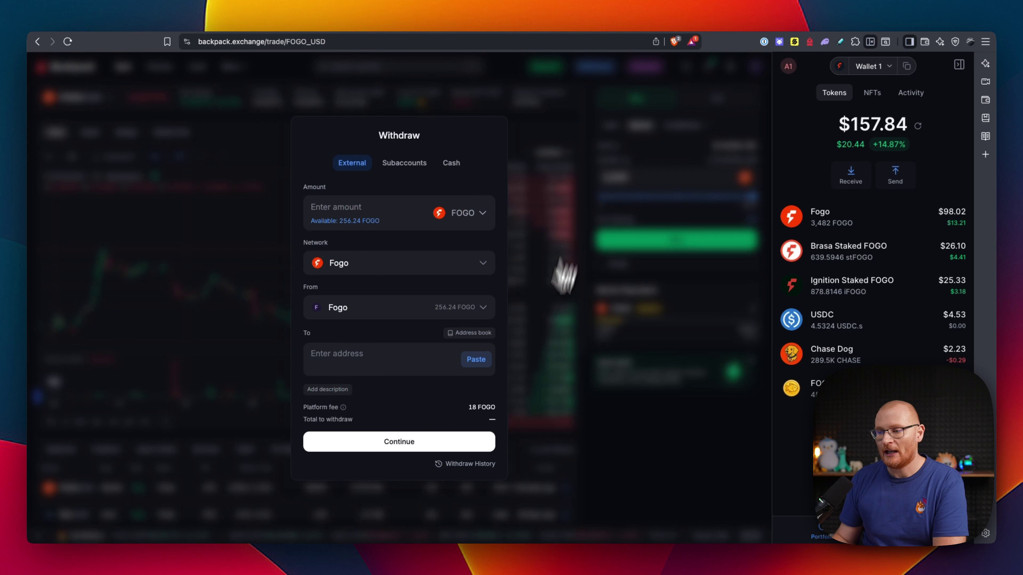
click(481, 465)
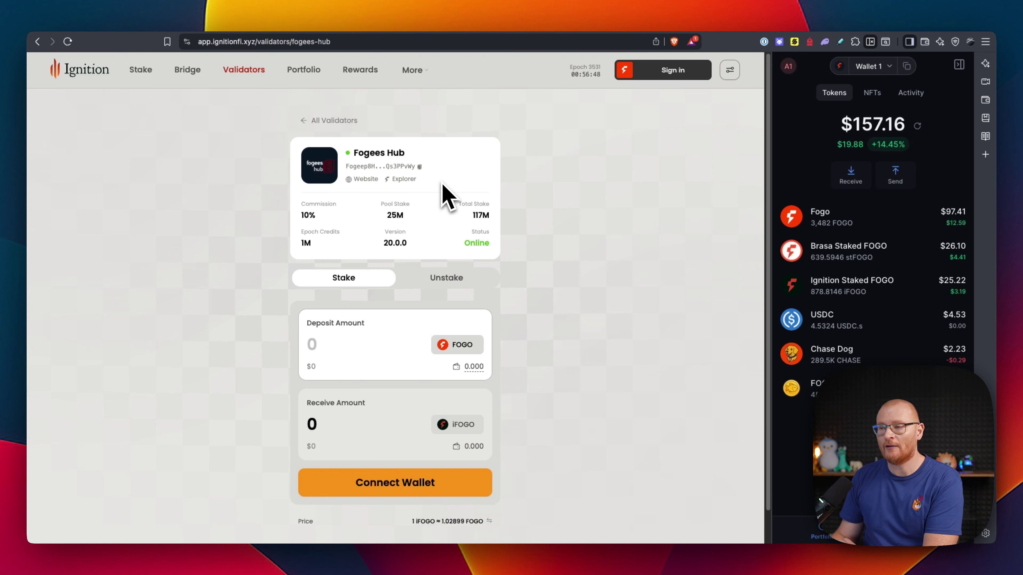
- Connect Ignition to the Backpack wallet with a one-week login session
click(675, 74)
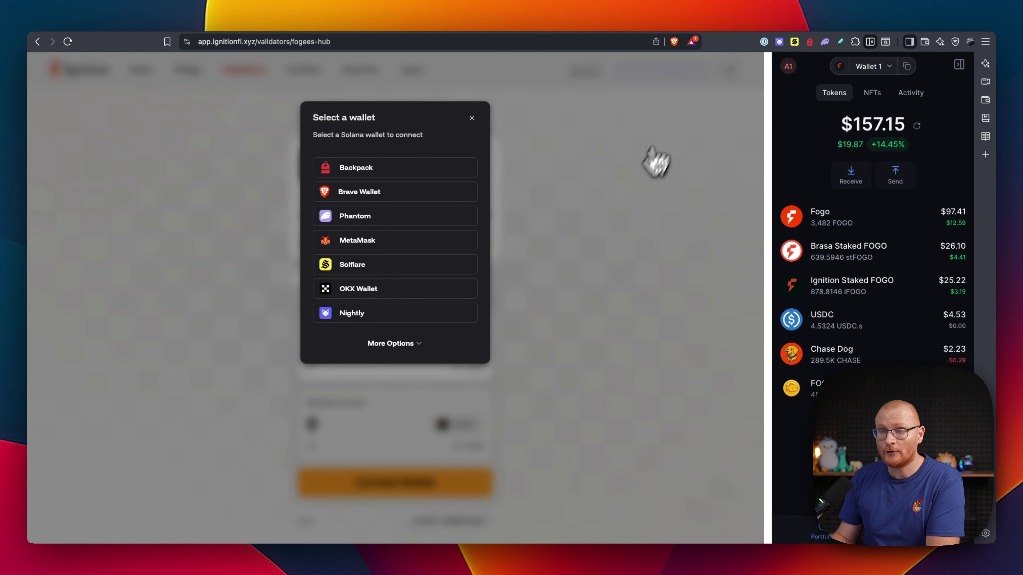
click(378, 169)
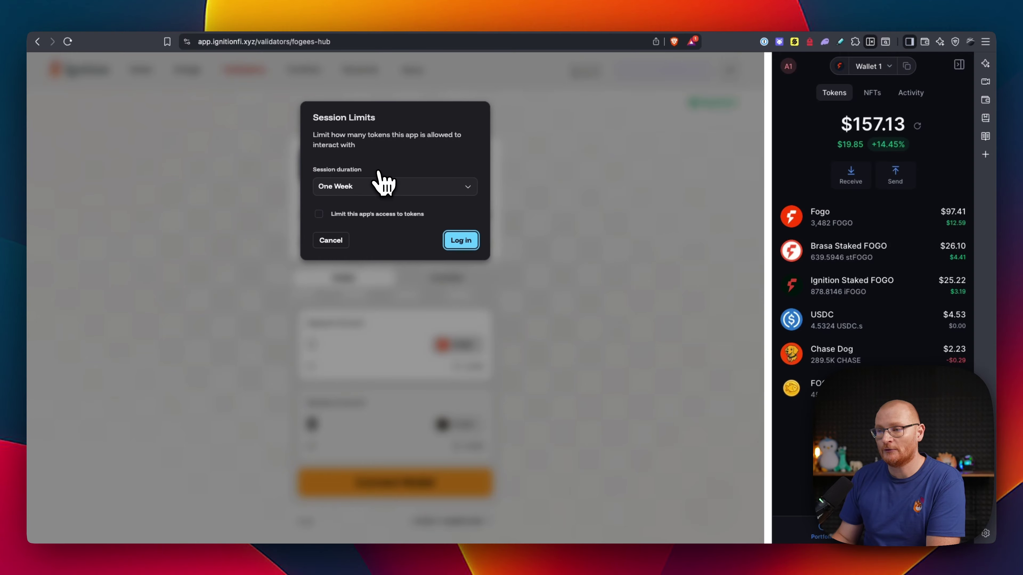
click(468, 243)
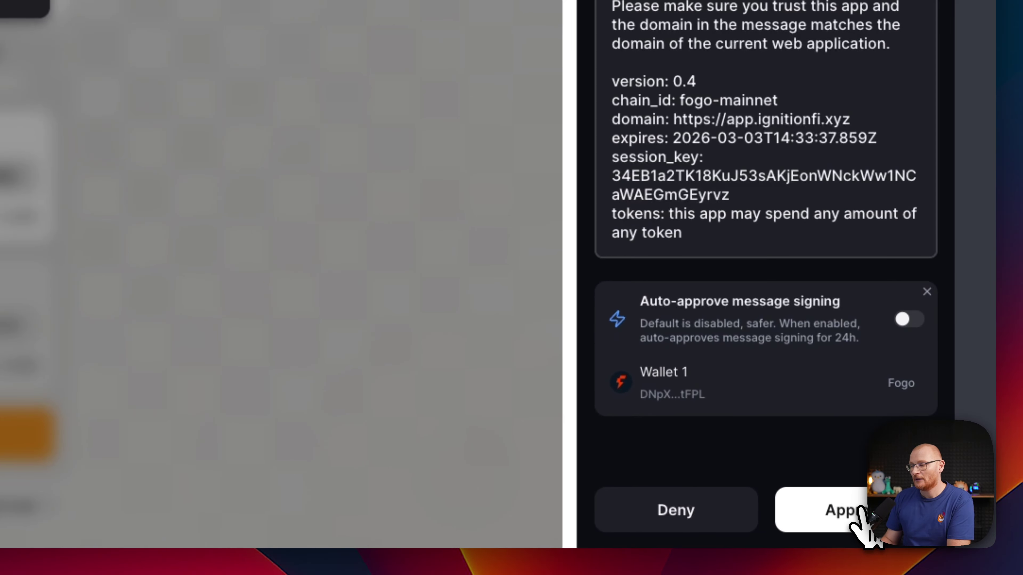
click(857, 510)
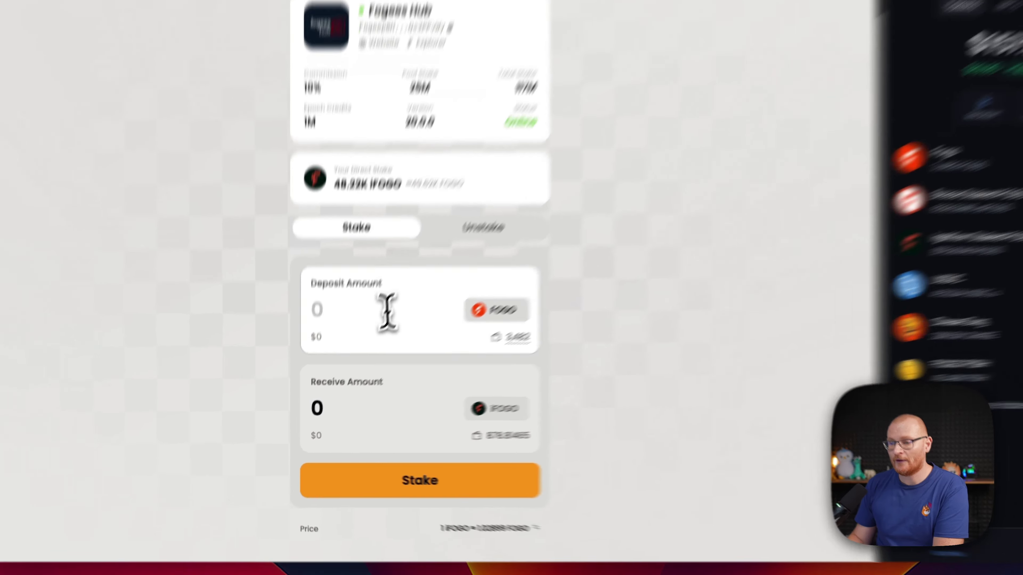
- Stake 3,000 FOGO with Fogees Hub, then open the first Blaze Box on Rewards
click(363, 339)
text(3000)
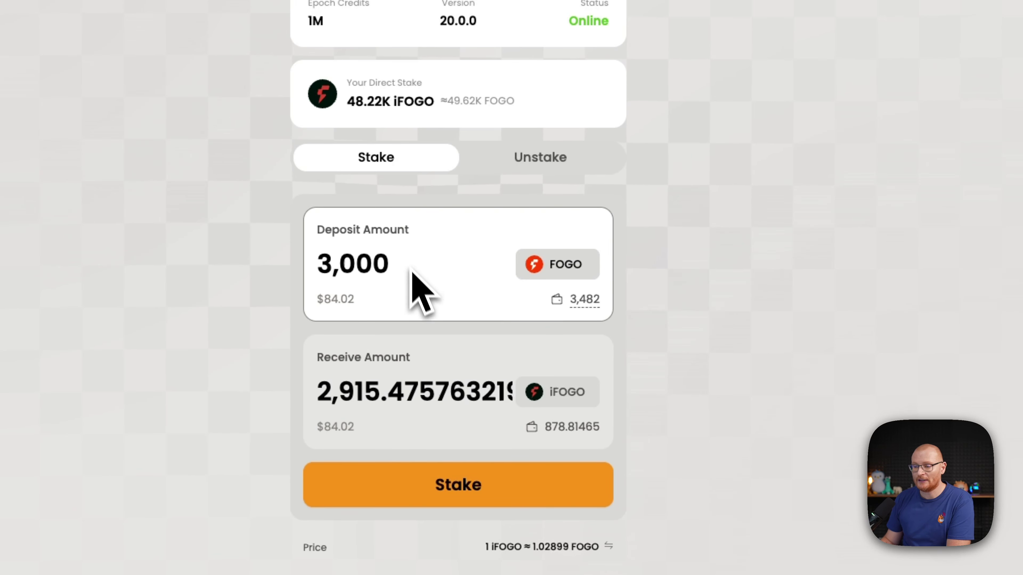
click(455, 483)
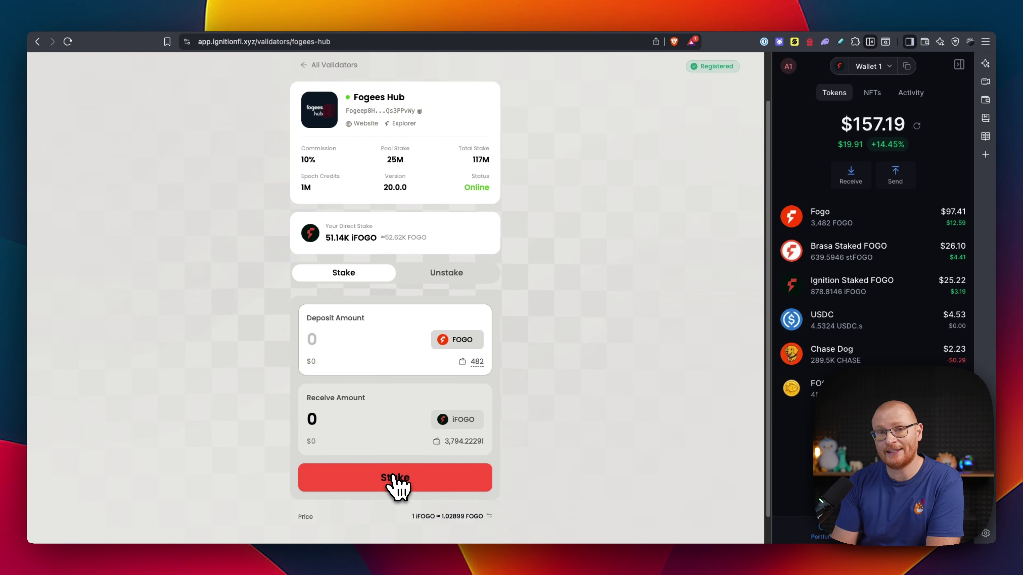
scroll(393, 483, up, 2)
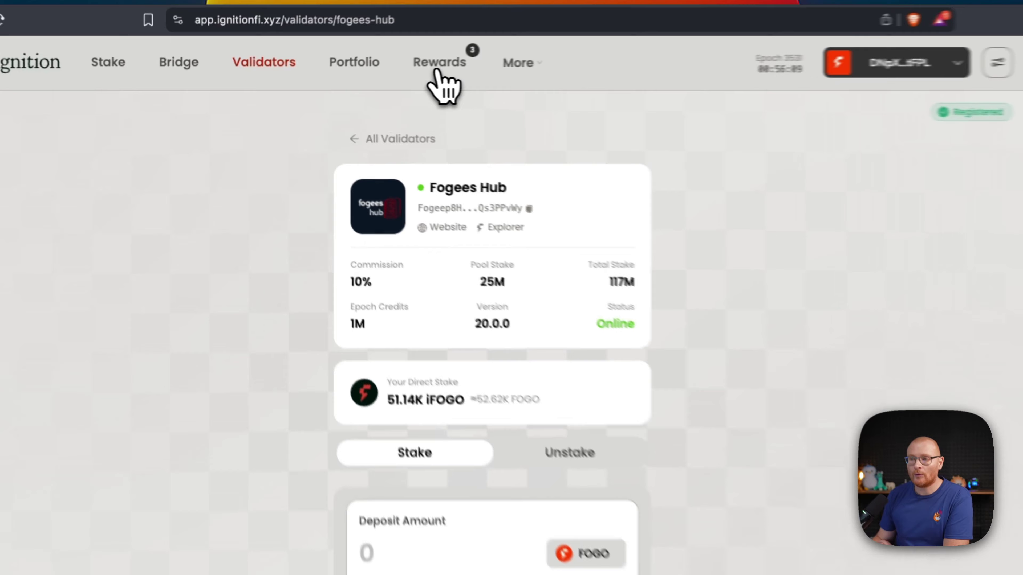
click(436, 71)
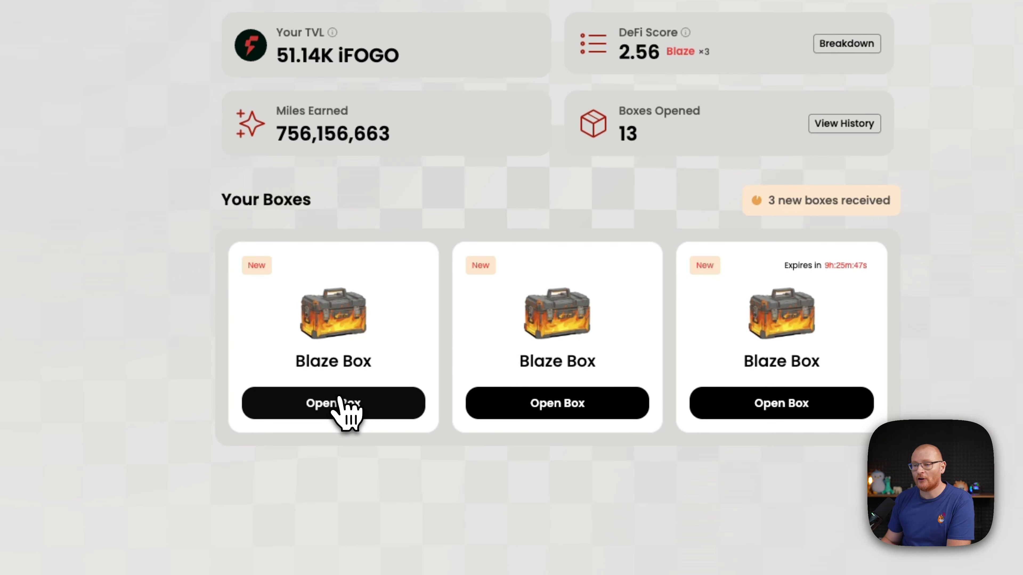
click(341, 397)
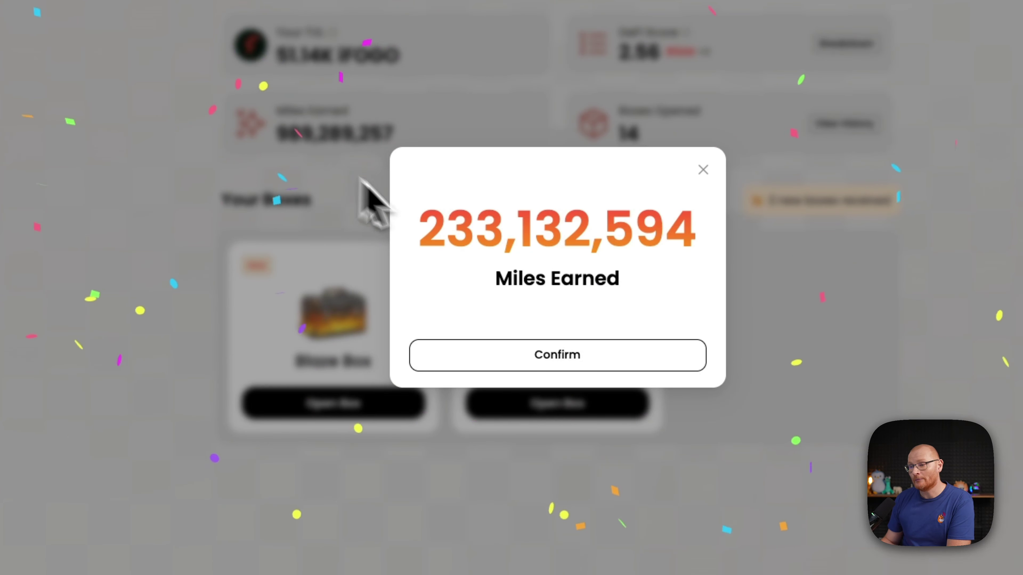
- Open the remaining Miles boxes and the Blaze Box, confirming each reward including 17,486,324 Miles
click(552, 352)
click(540, 404)
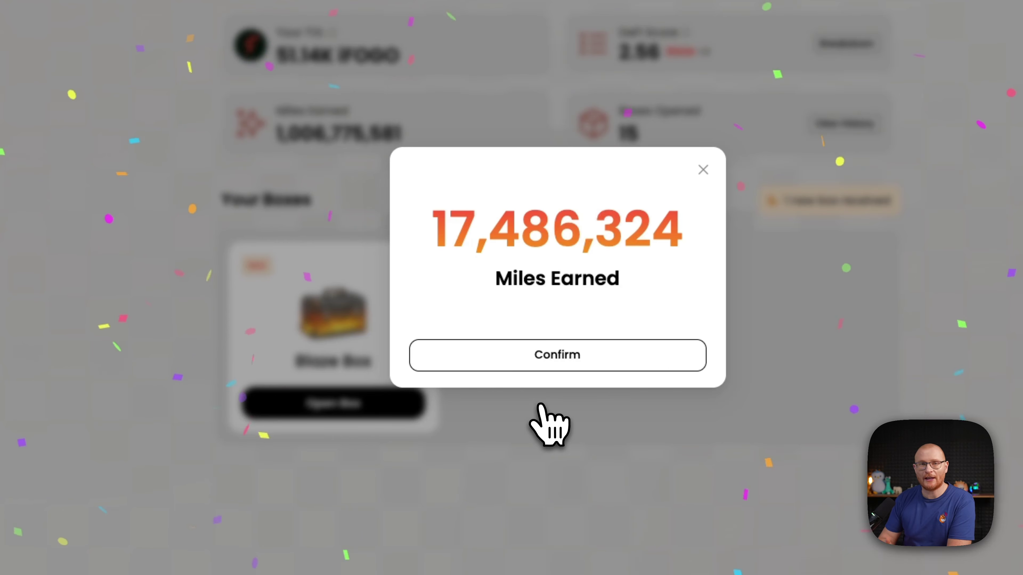
click(549, 355)
click(362, 410)
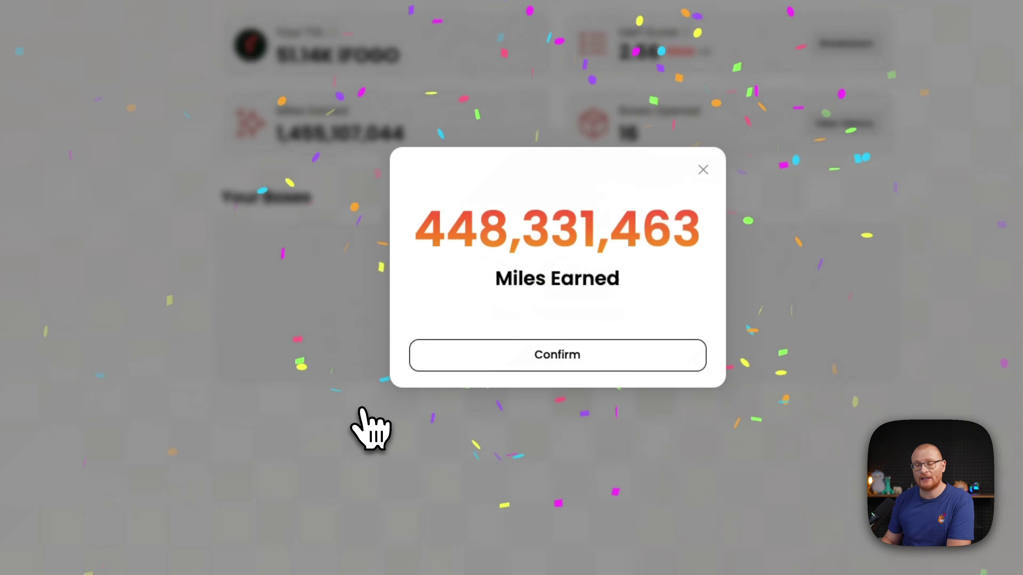
click(375, 394)
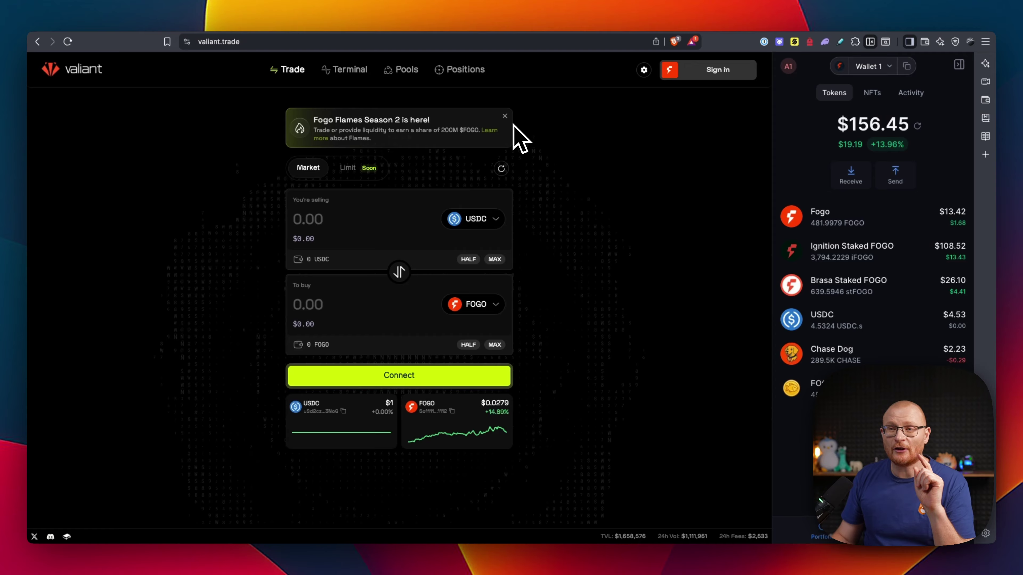
- Connect Valiant to the Backpack wallet and log in
click(709, 75)
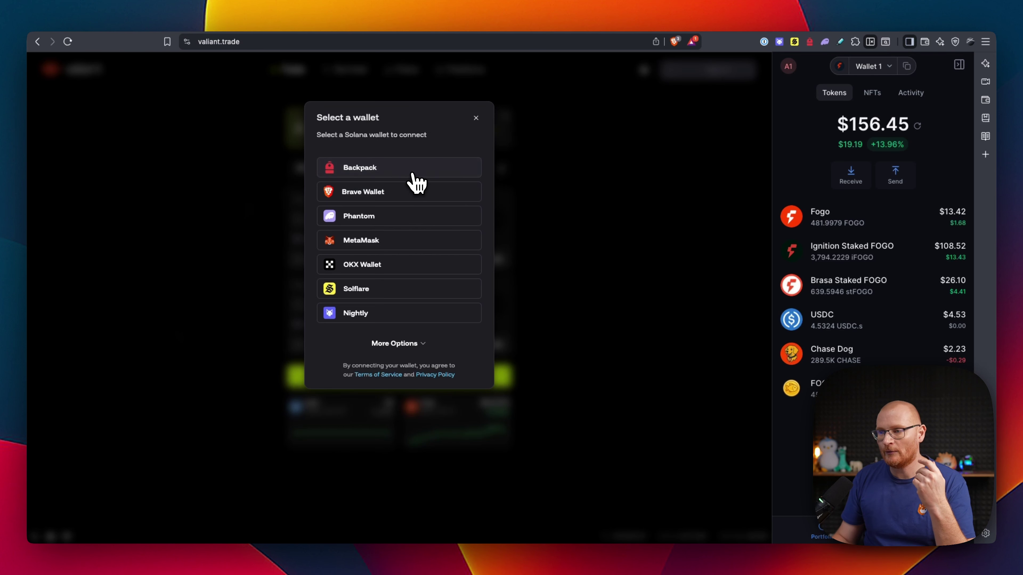
click(412, 173)
click(461, 241)
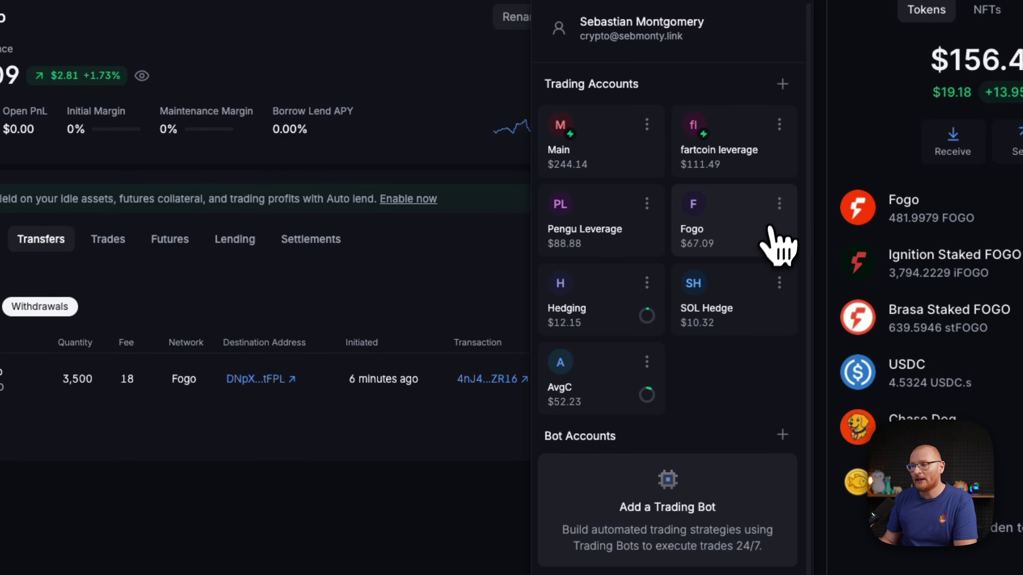
- Start a transfer into the Fogo account with USD Coin as the deposit asset
click(780, 204)
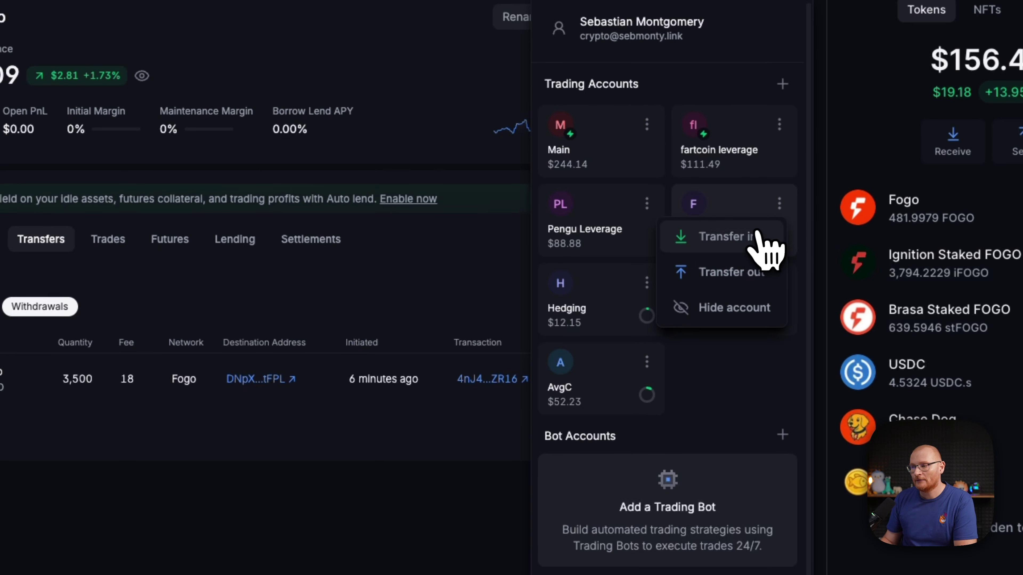
click(755, 236)
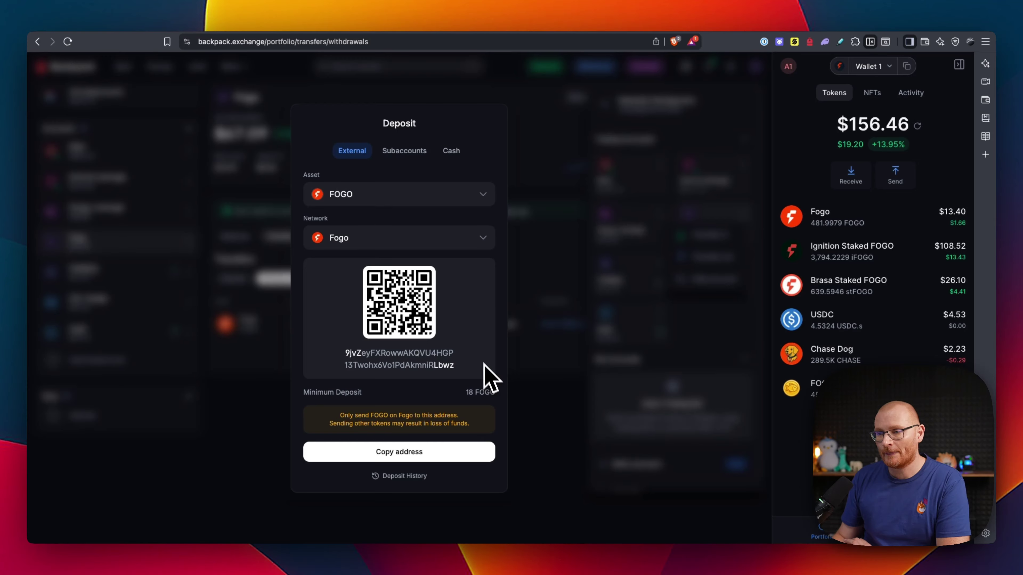
click(429, 199)
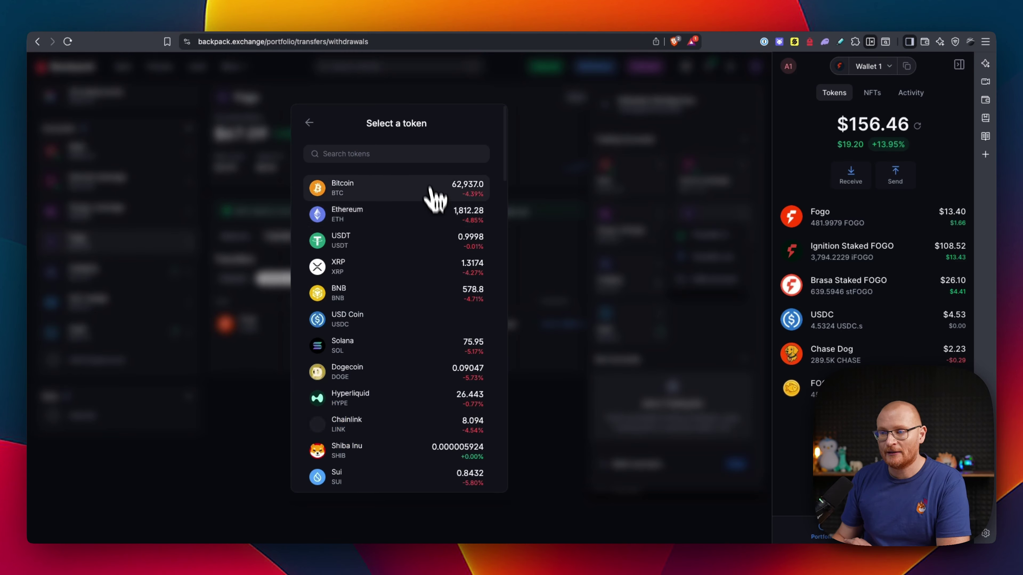
text(usdc)
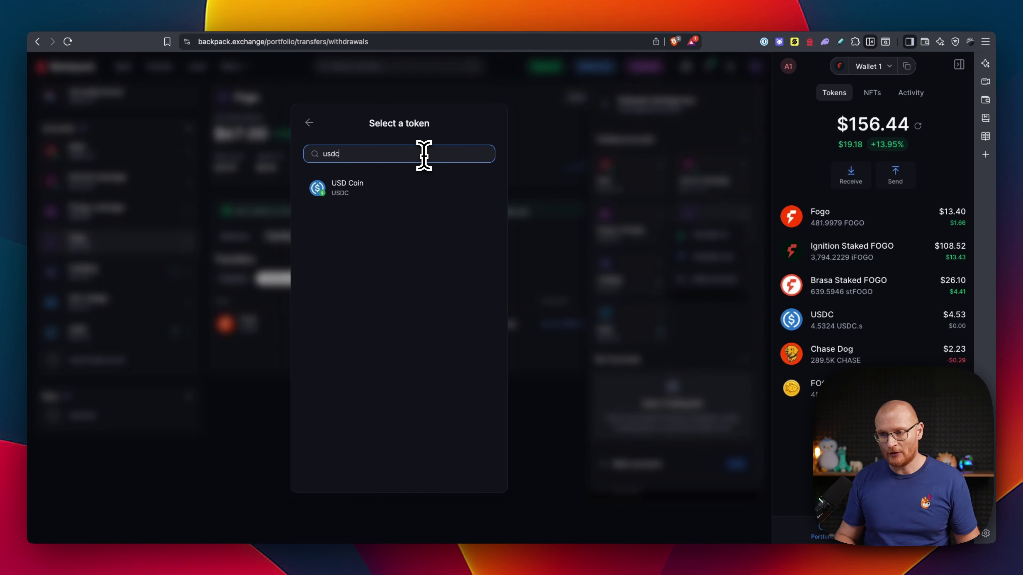
click(431, 198)
click(428, 220)
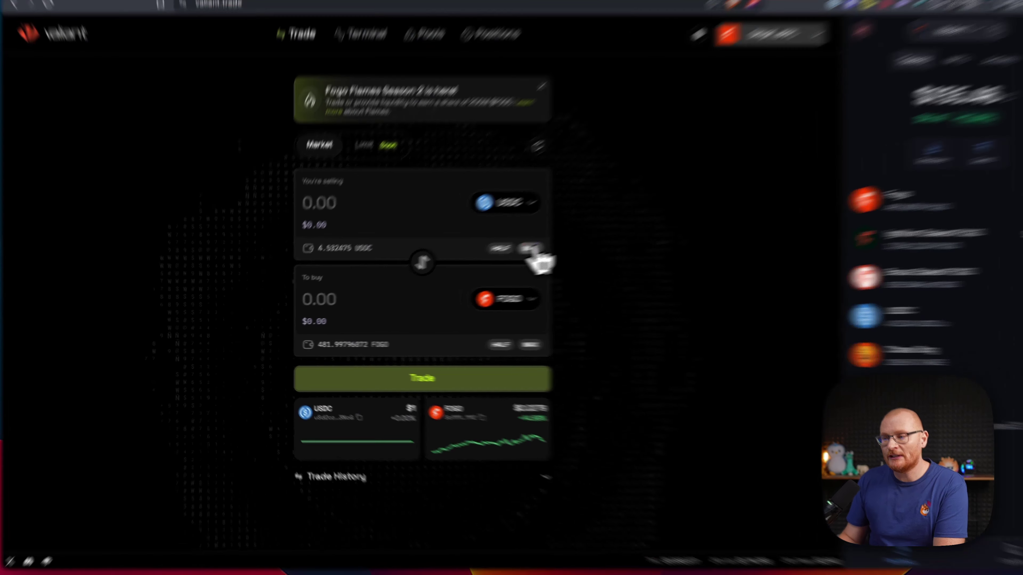
- Swap the full 4.532475 USDC balance for FOGO, then return to Backpack Exchange
click(496, 259)
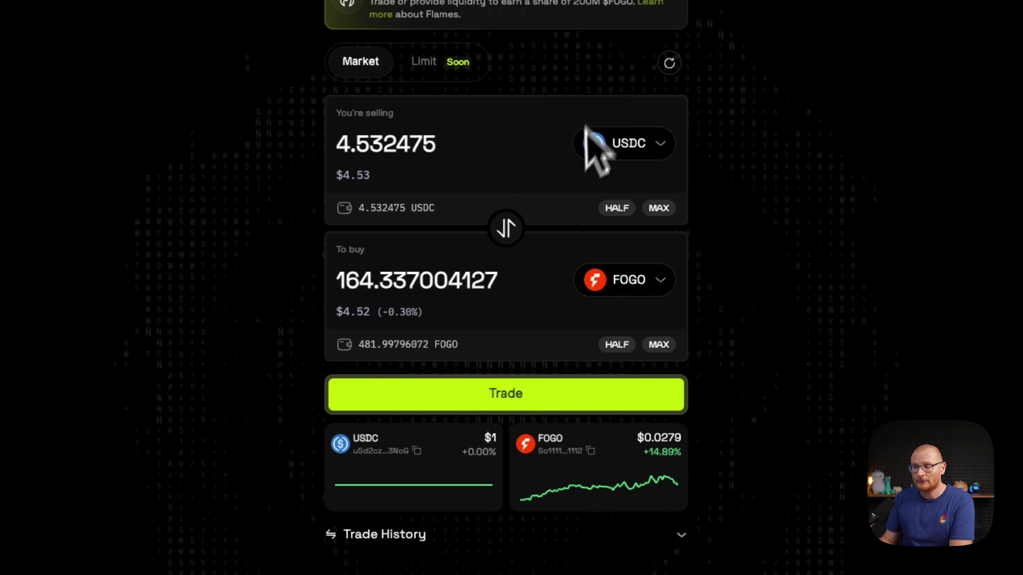
click(540, 404)
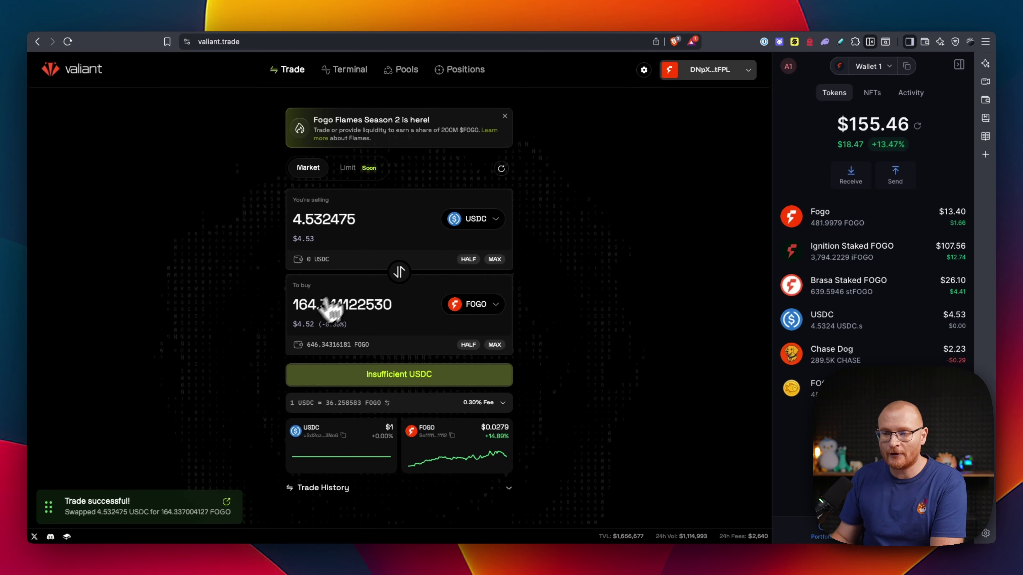
key(ctrl+Tab)
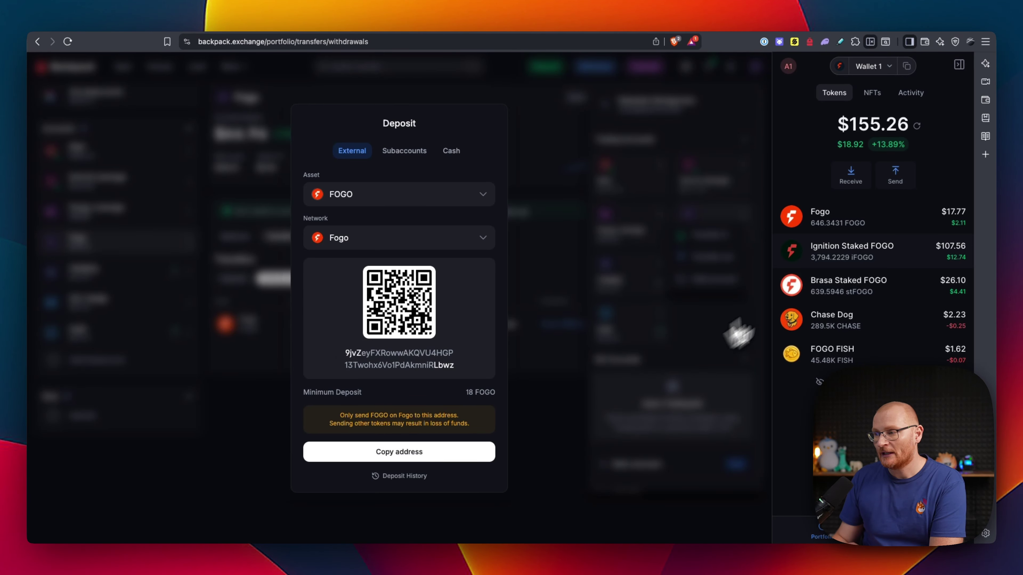
- Send 500 FOGO to the Fogo account's deposit address and check its deposit history
click(878, 229)
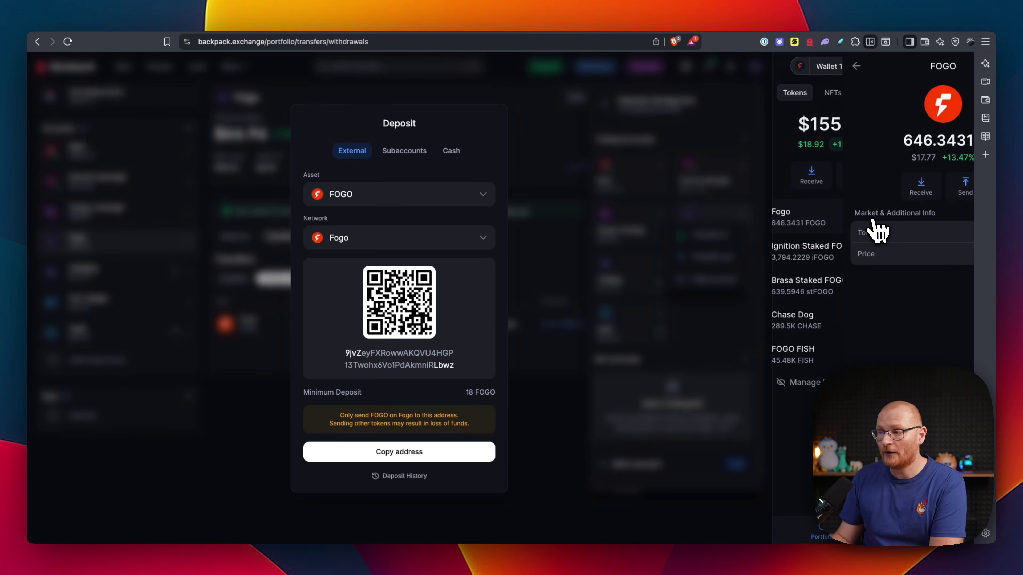
click(892, 194)
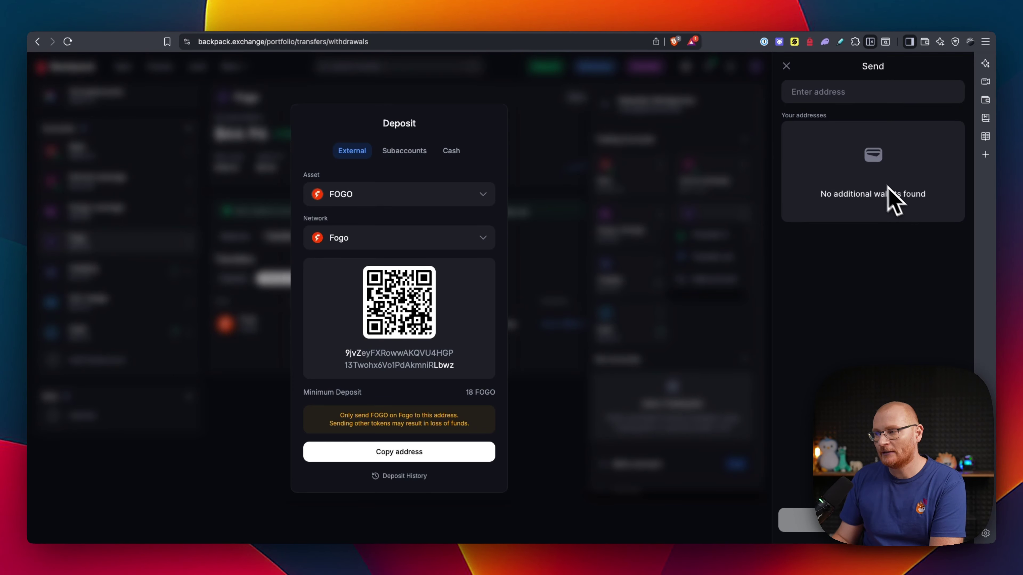
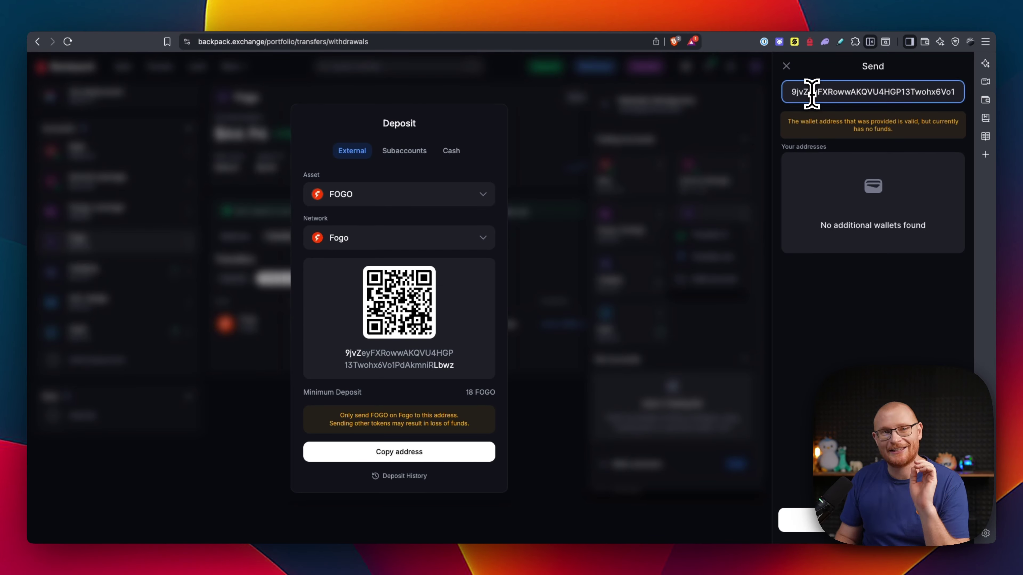
scroll(812, 94, right, 3)
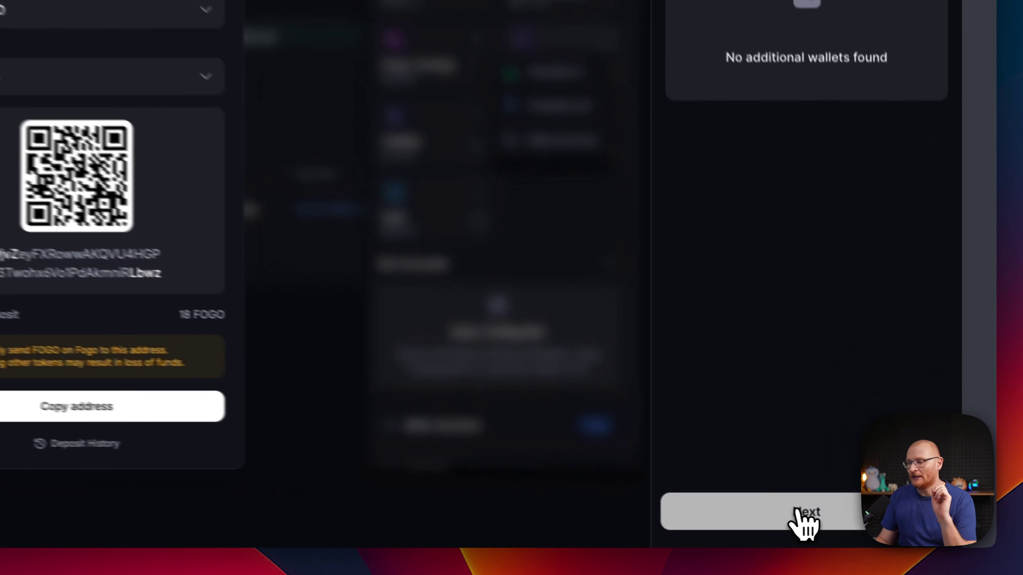
click(883, 523)
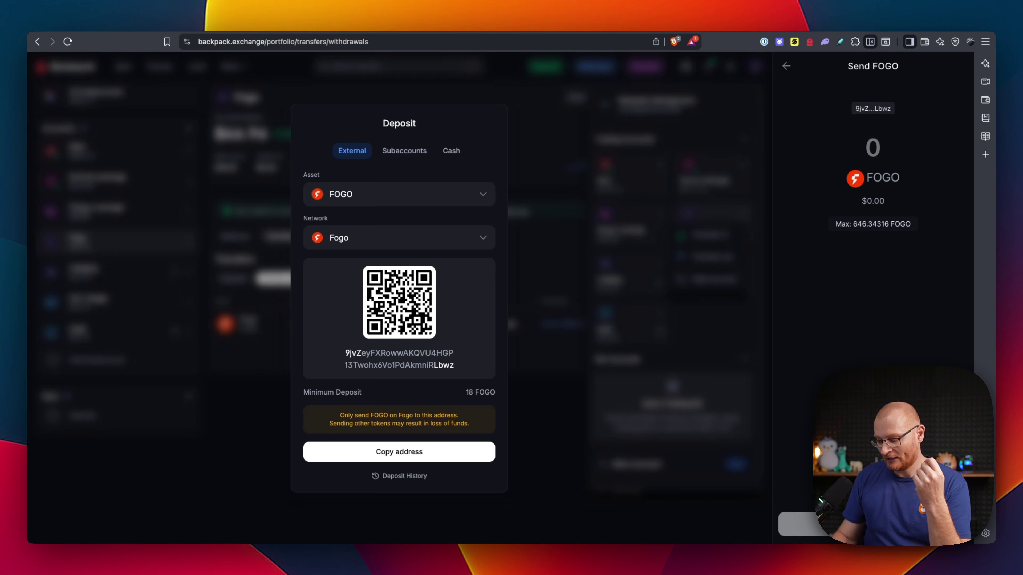
text(500)
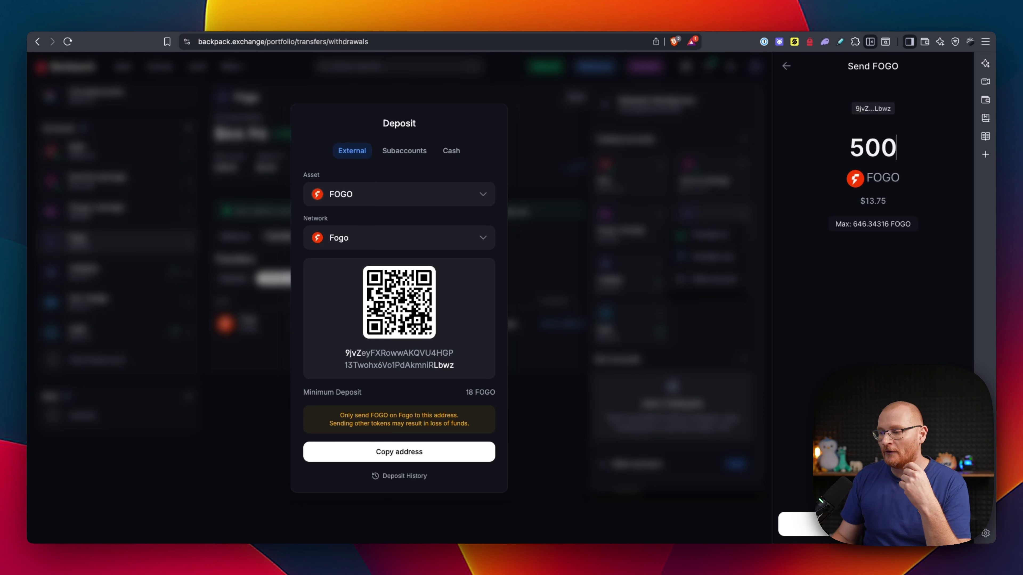
key(Return)
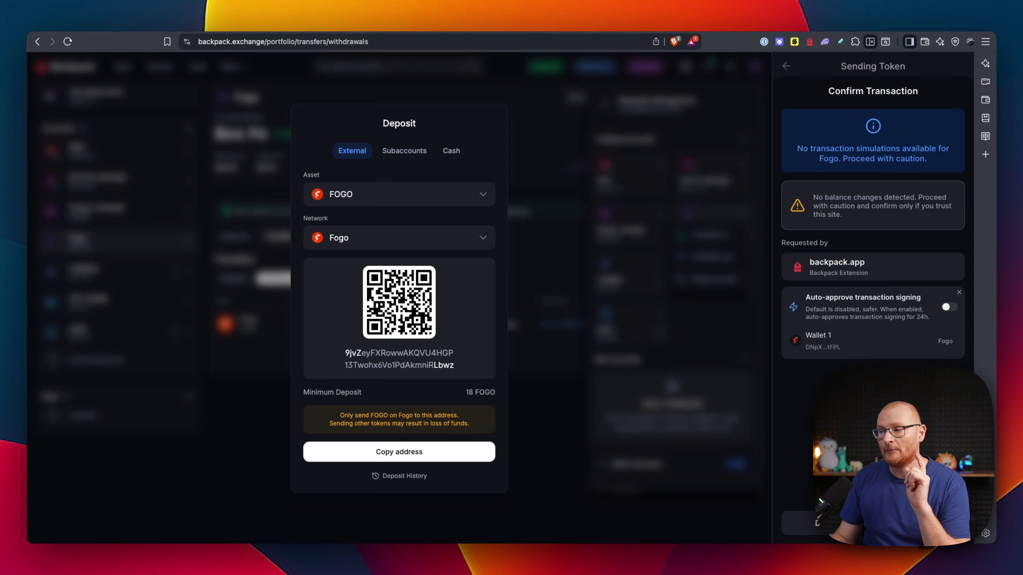
key(Return)
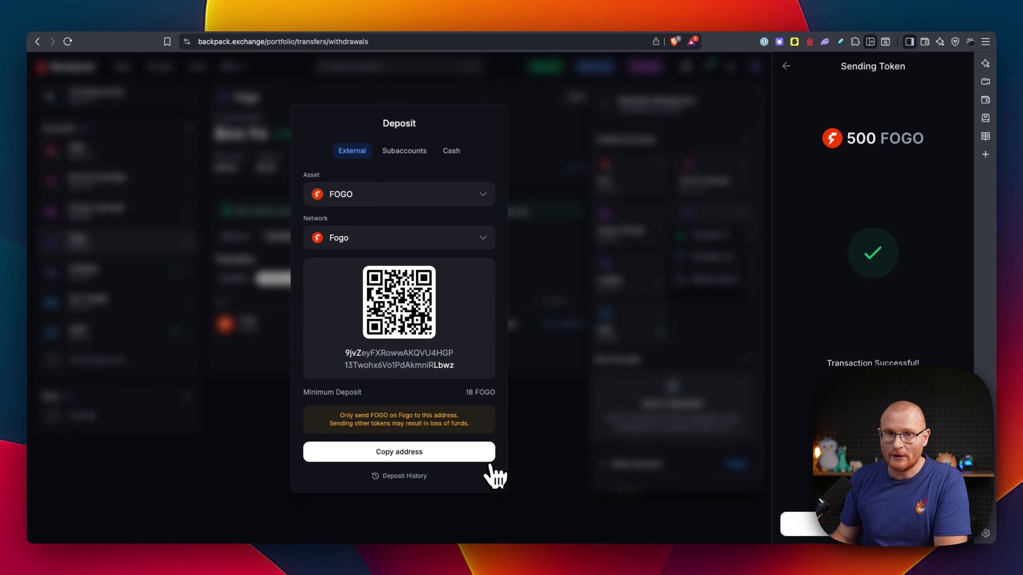
click(403, 477)
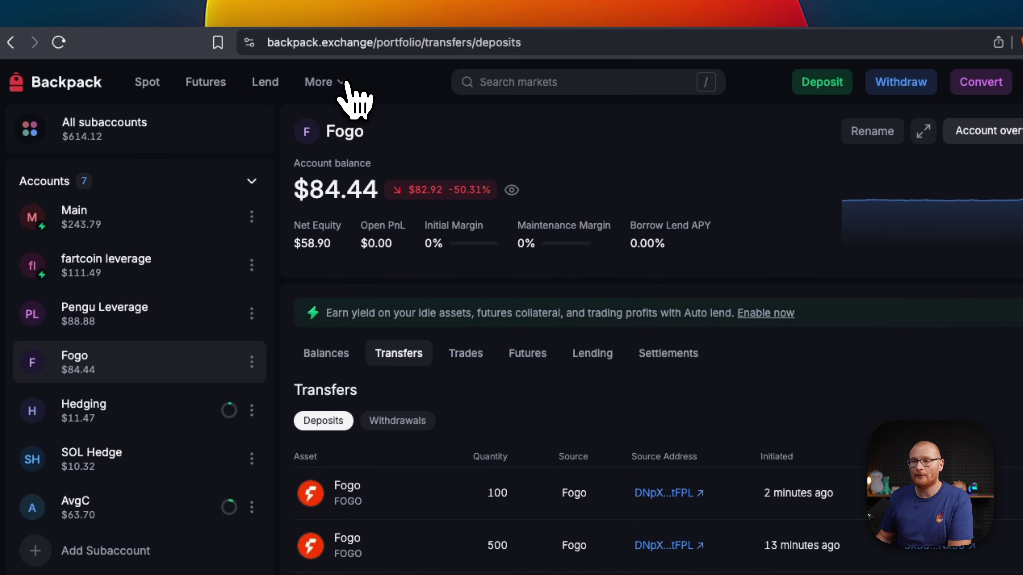
- Look up Support help on delayed deposits, then open the FOGO/USD spot market
click(247, 67)
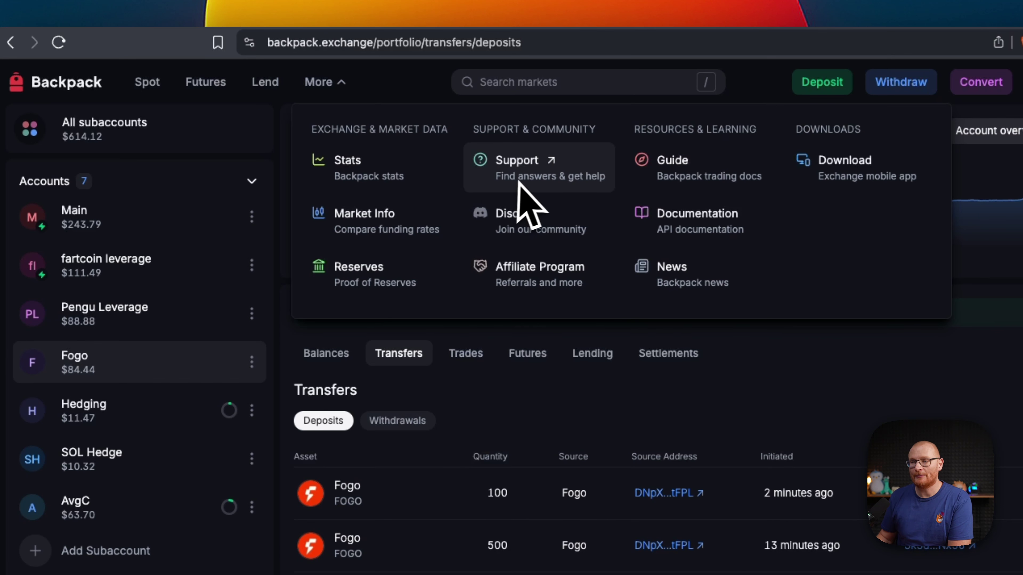
click(525, 188)
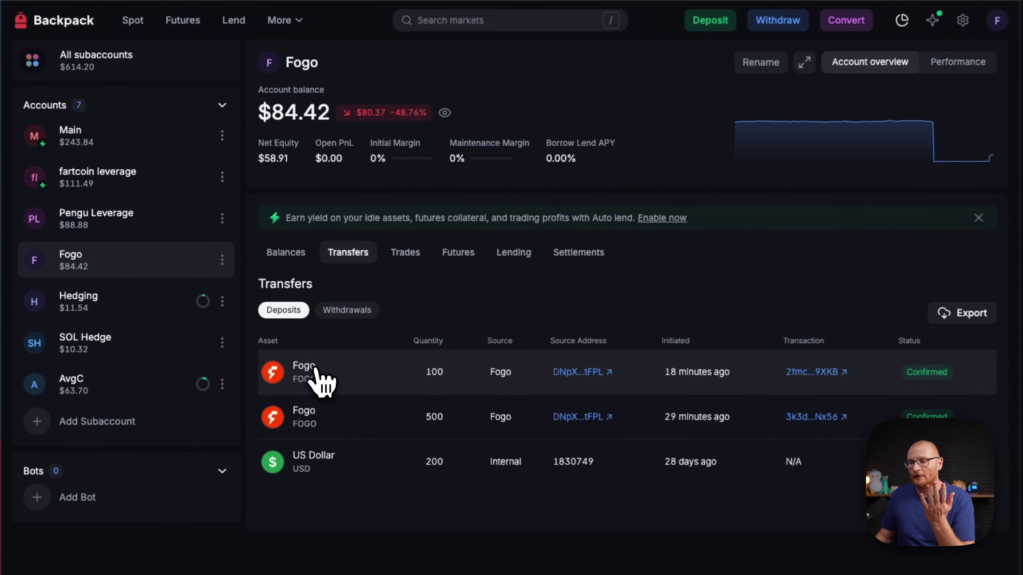
click(258, 324)
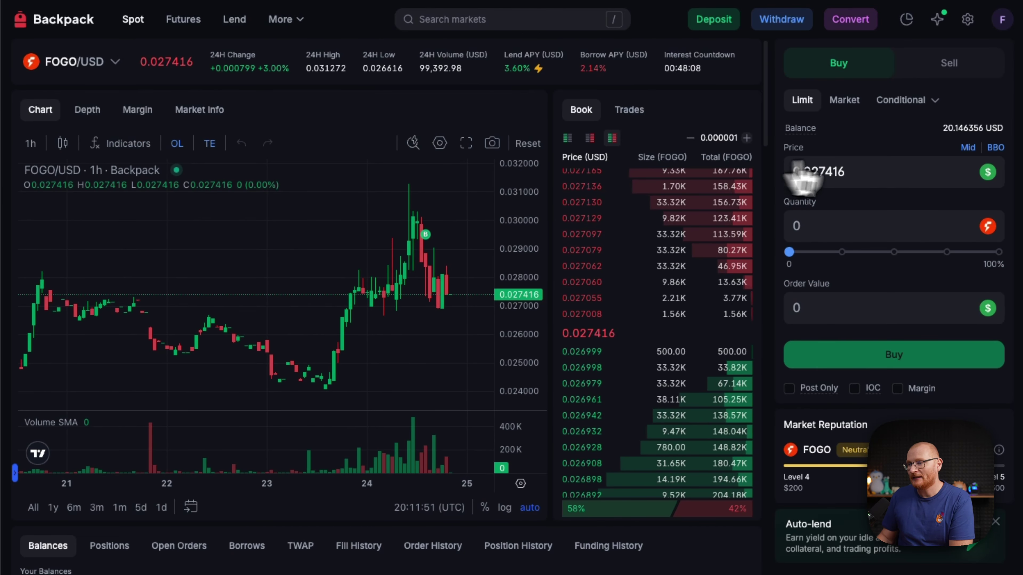
- Place a market sell of 510 FOGO (about 13.77 USD) from the 856 FOGO balance
click(944, 66)
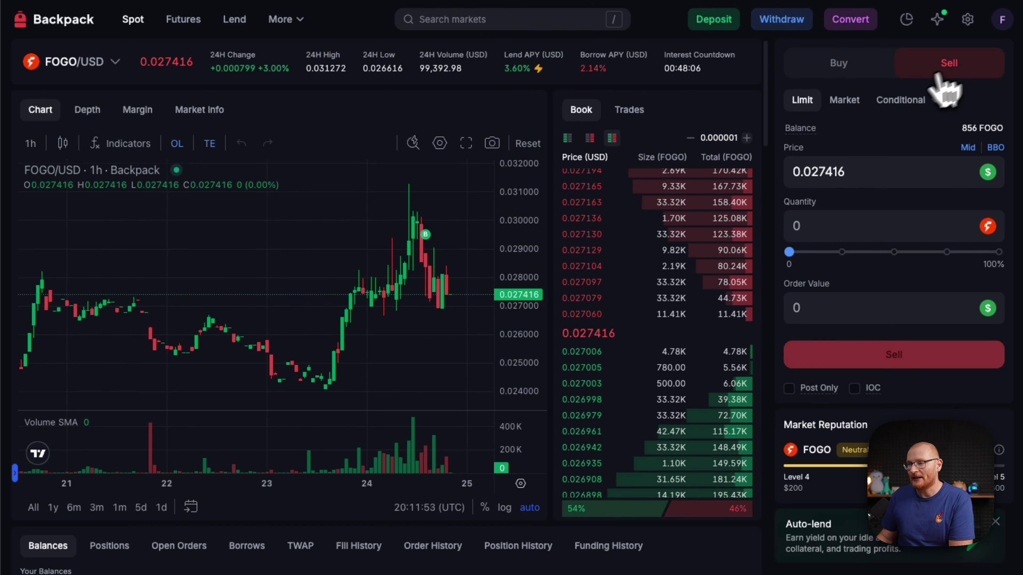
click(845, 101)
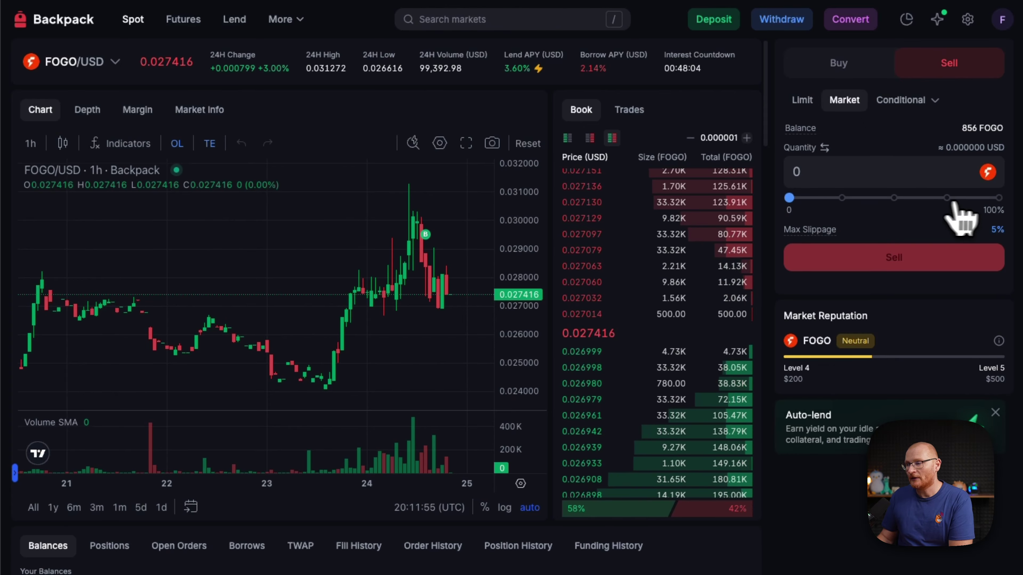
drag(953, 200, 915, 198)
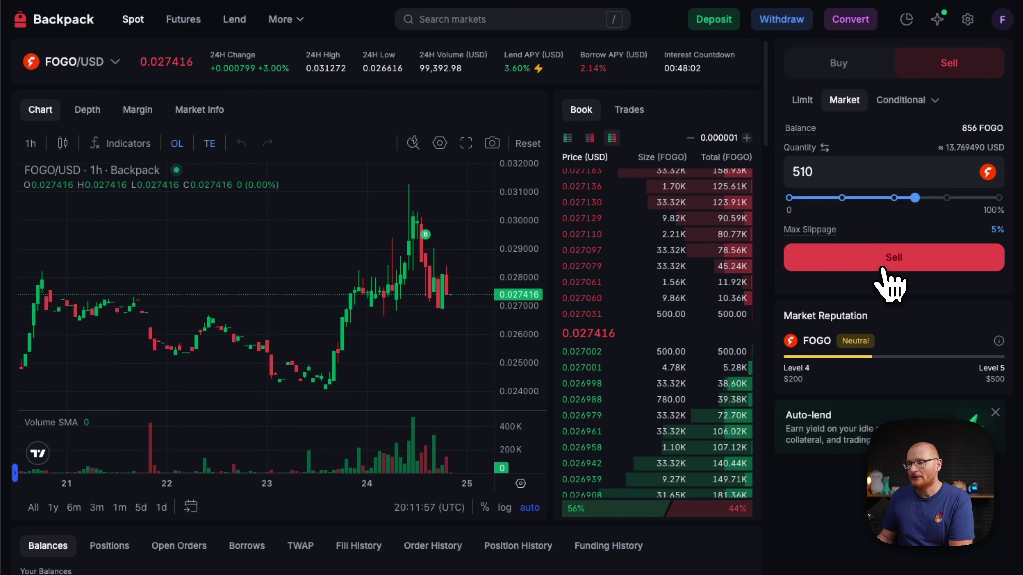
click(884, 267)
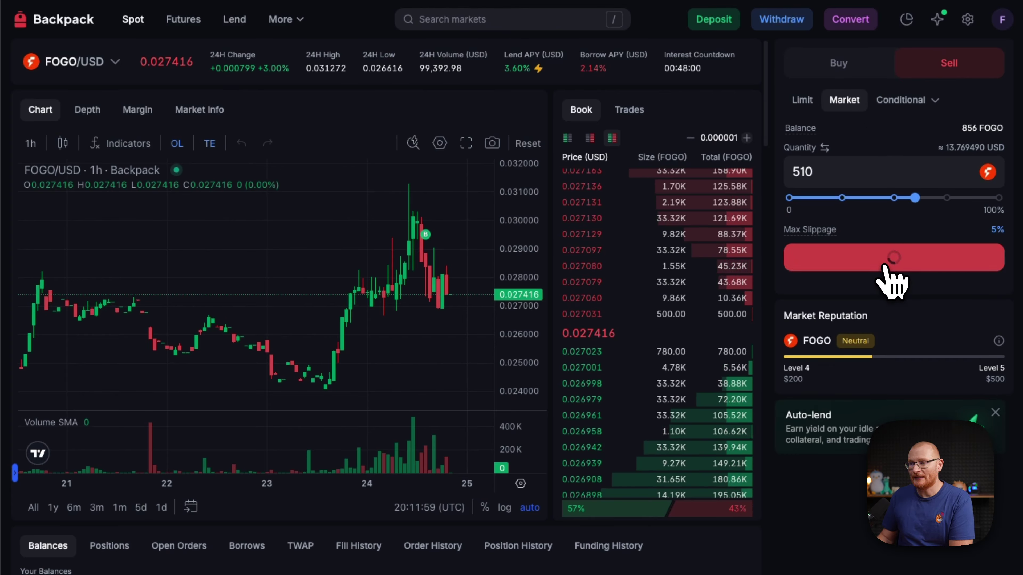